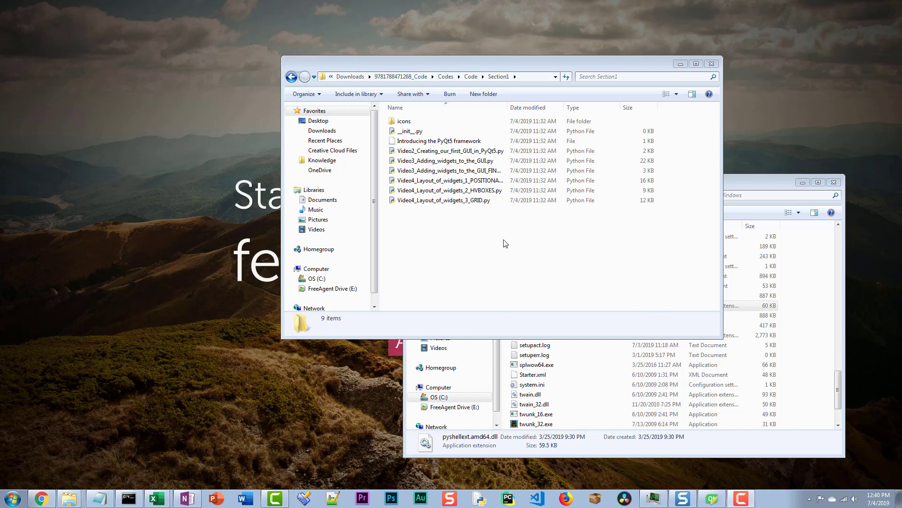
Look over the Video4, Video2 and Video3 PyQt5 scripts in Section1, then open the Start menu.
{"action": "left_click", "coordinate": [470, 181]}
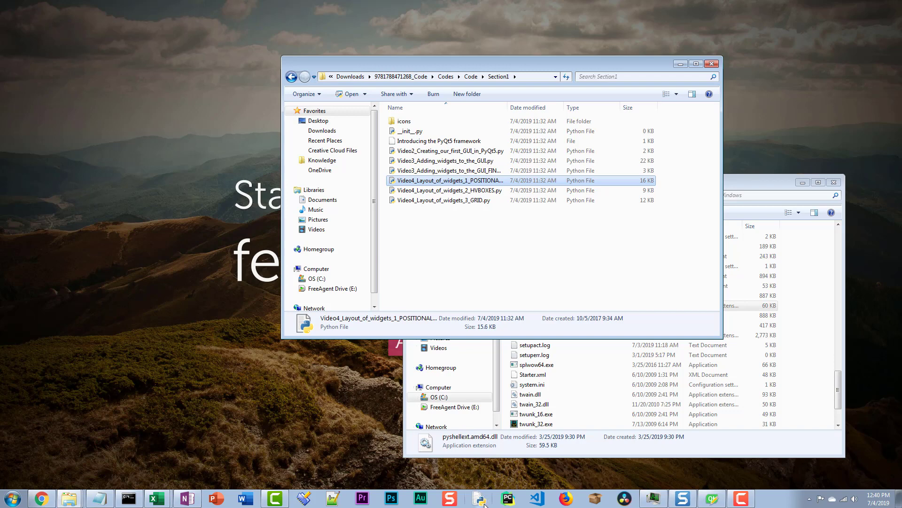
{"action": "left_click", "coordinate": [444, 152]}
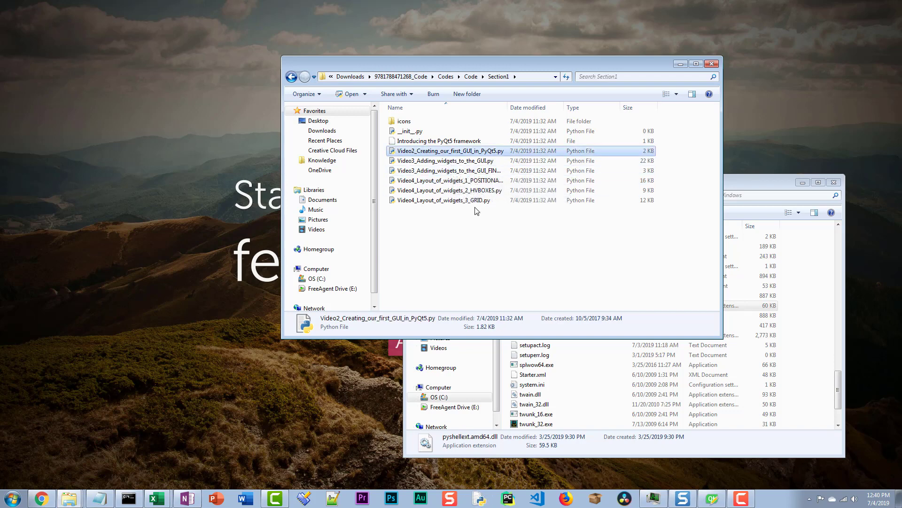
{"action": "left_click", "coordinate": [453, 163]}
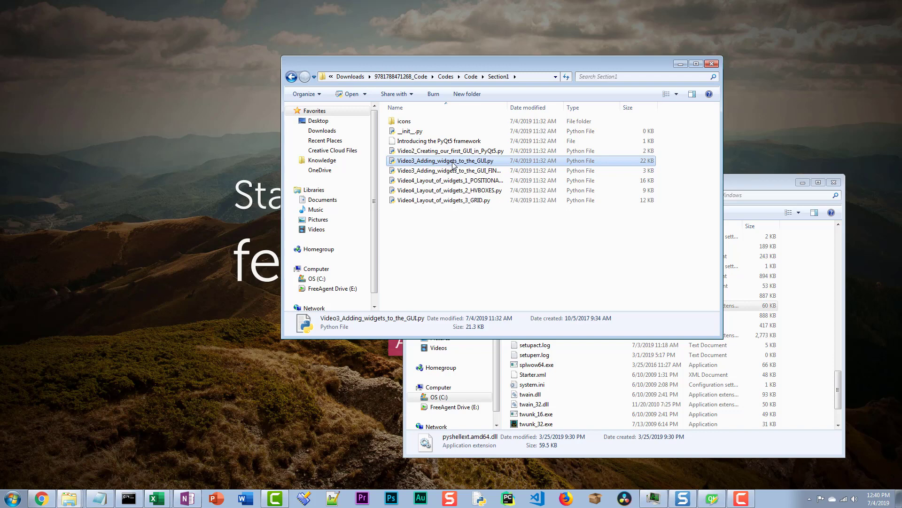
{"action": "left_click", "coordinate": [455, 152]}
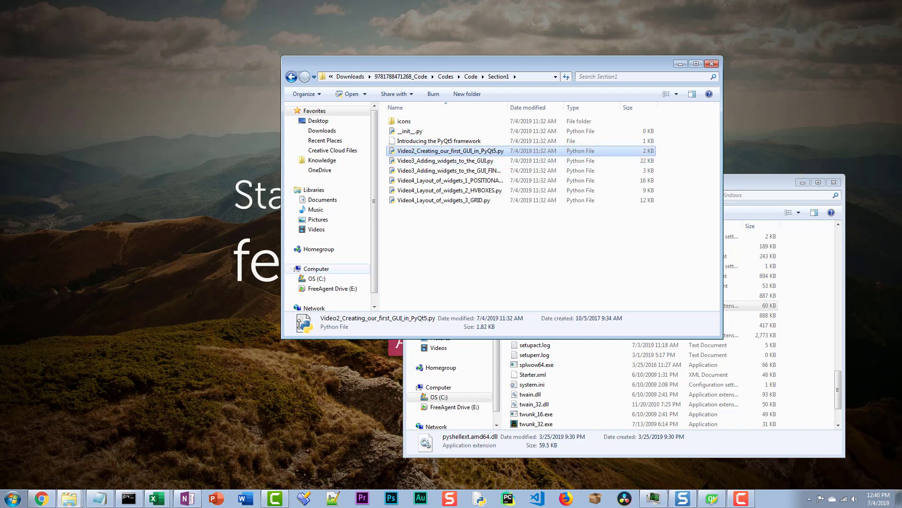
{"action": "left_click", "coordinate": [13, 498]}
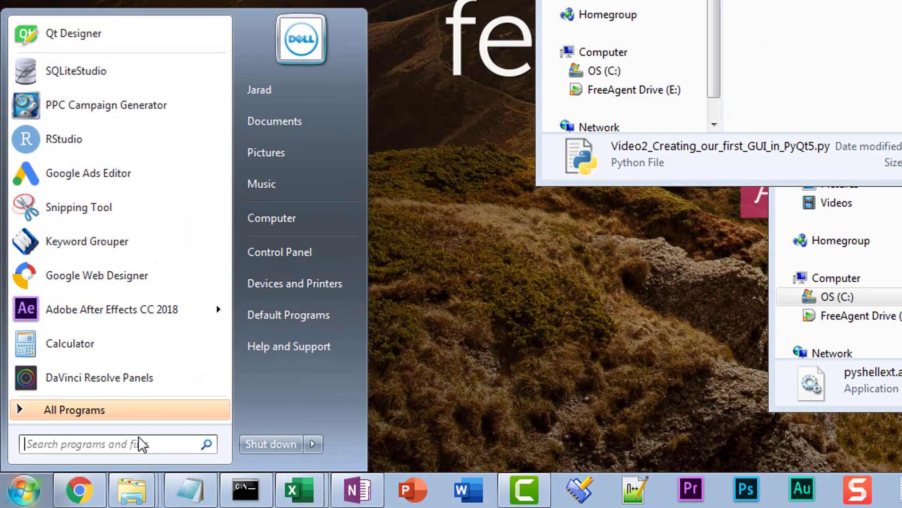
Search 'defaul' and open Default Programs' 'Associate a file type or protocol with a program' page.
{"action": "type", "text": "defaul"}
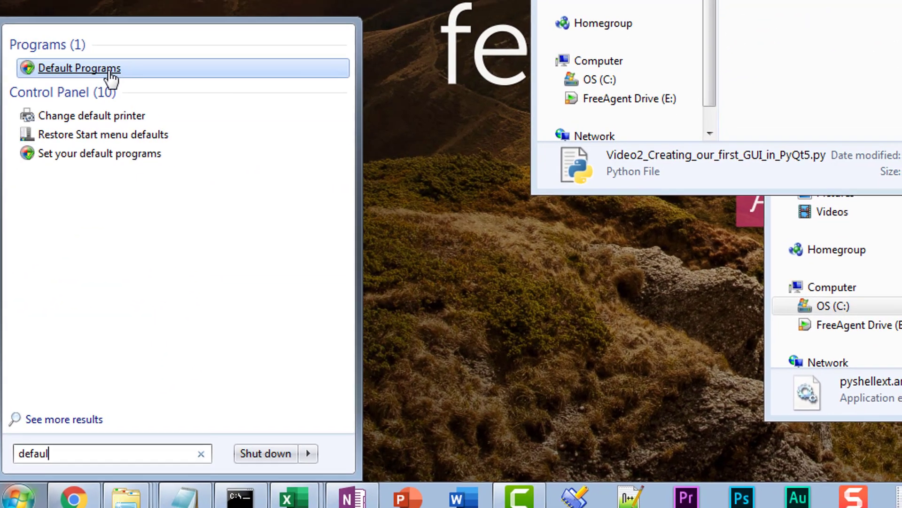
{"action": "left_click", "coordinate": [116, 60]}
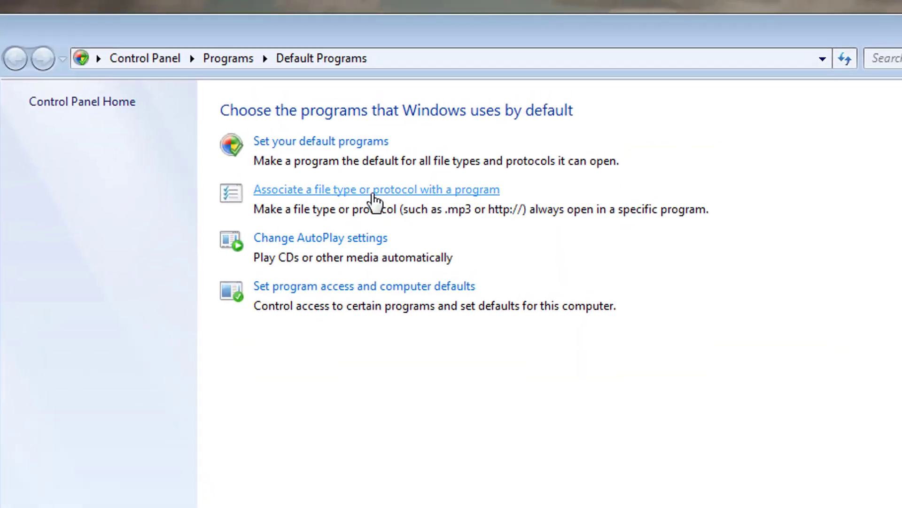
{"action": "left_click", "coordinate": [385, 187]}
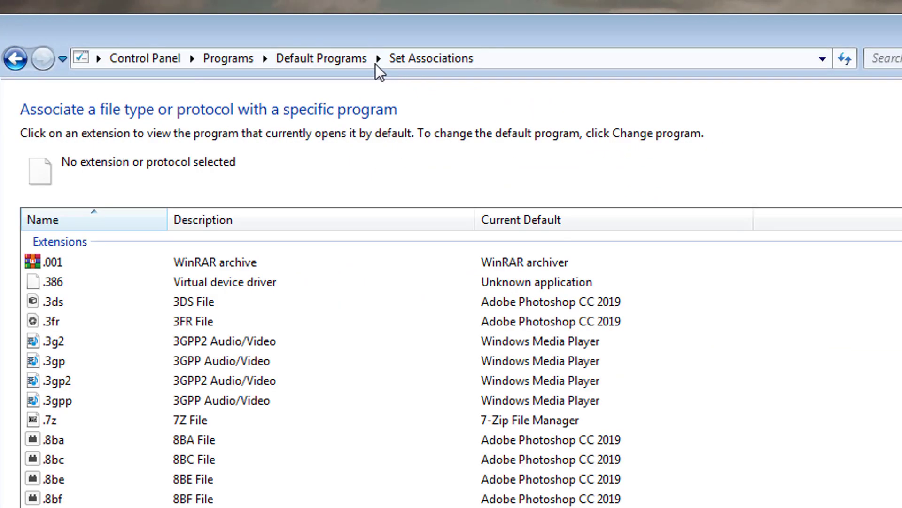
{"action": "left_click", "coordinate": [329, 59]}
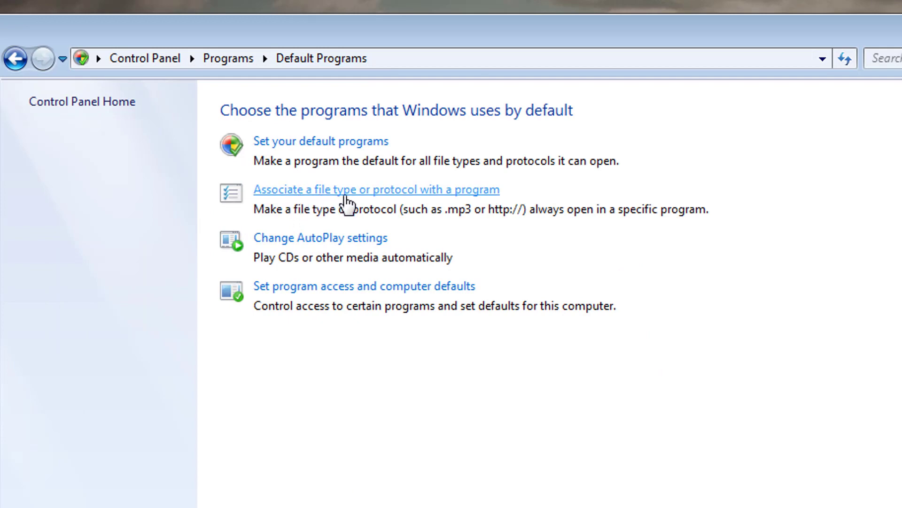
{"action": "left_click", "coordinate": [437, 191]}
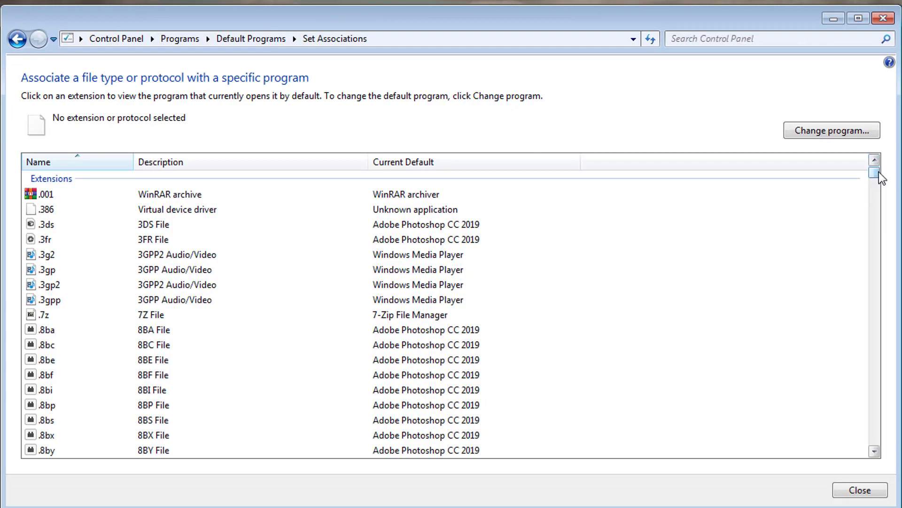
Scroll the extension list and select .py, which currently opens with Python.
{"action": "left_click_drag", "start_coordinate": [879, 177], "coordinate": [895, 344]}
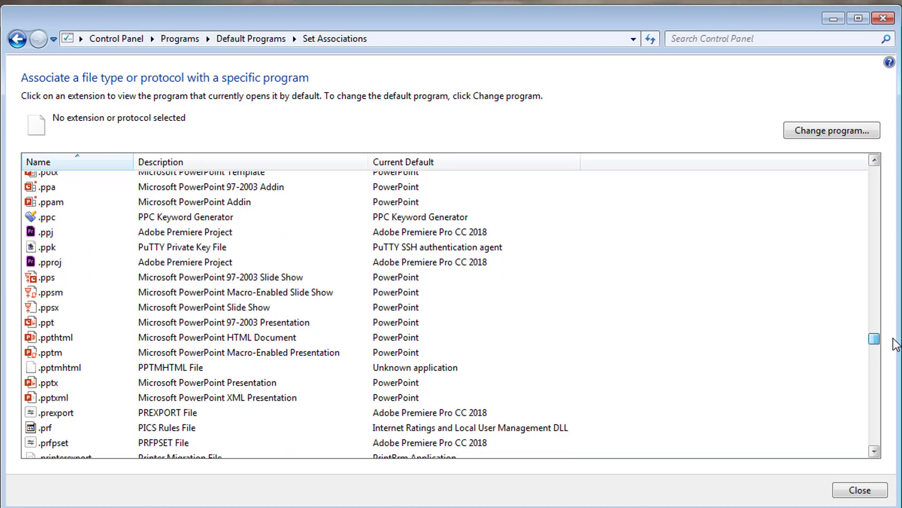
{"action": "left_click", "coordinate": [298, 337]}
{"action": "scroll", "coordinate": [179, 336], "scroll_direction": "down", "scroll_amount": 20}
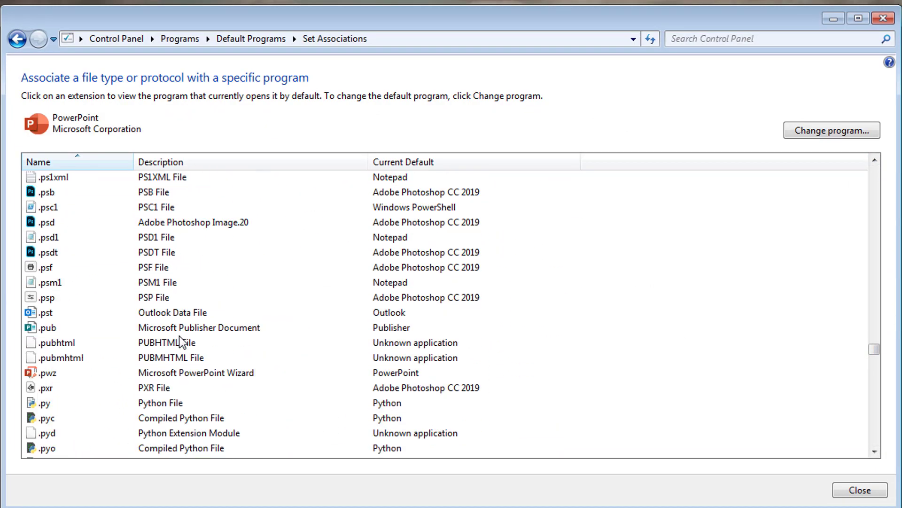
{"action": "scroll", "coordinate": [179, 336], "scroll_direction": "up", "scroll_amount": 5}
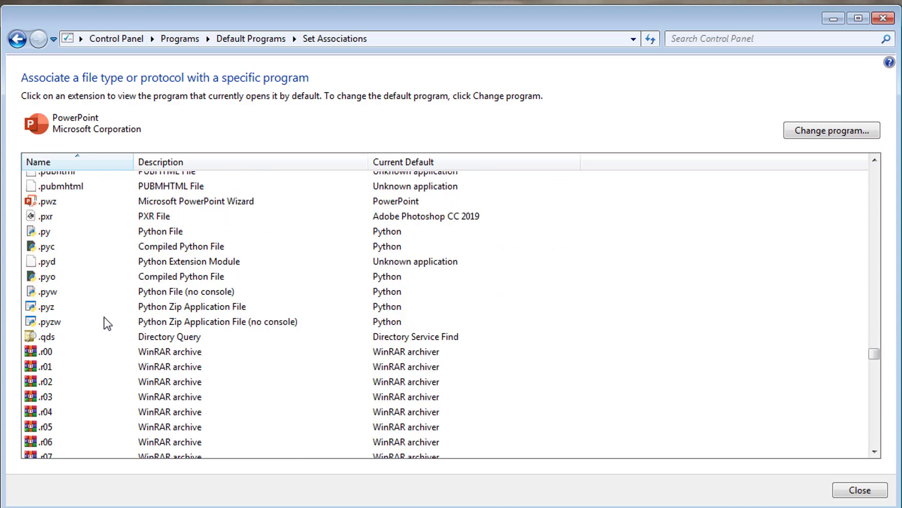
{"action": "left_click", "coordinate": [71, 233]}
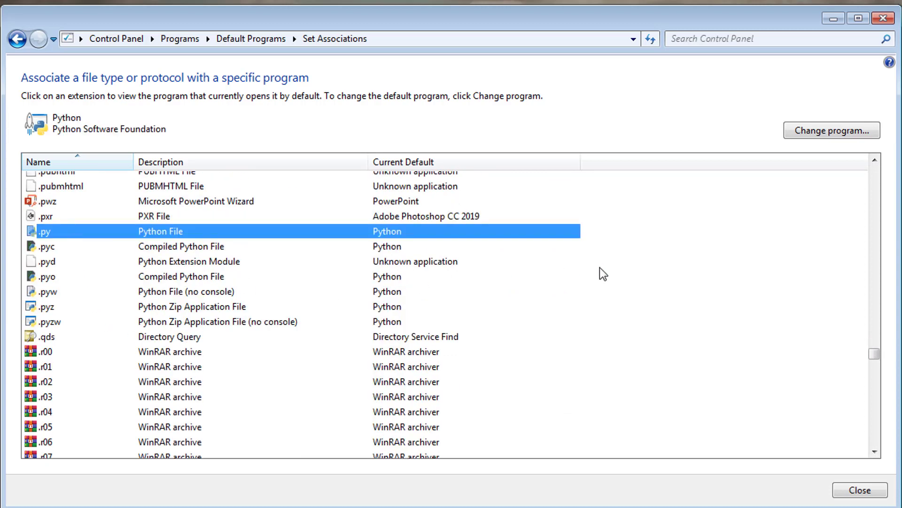
Start browsing for a new .py program and copy the IDLE batch file path from the notes.
{"action": "left_click", "coordinate": [826, 133]}
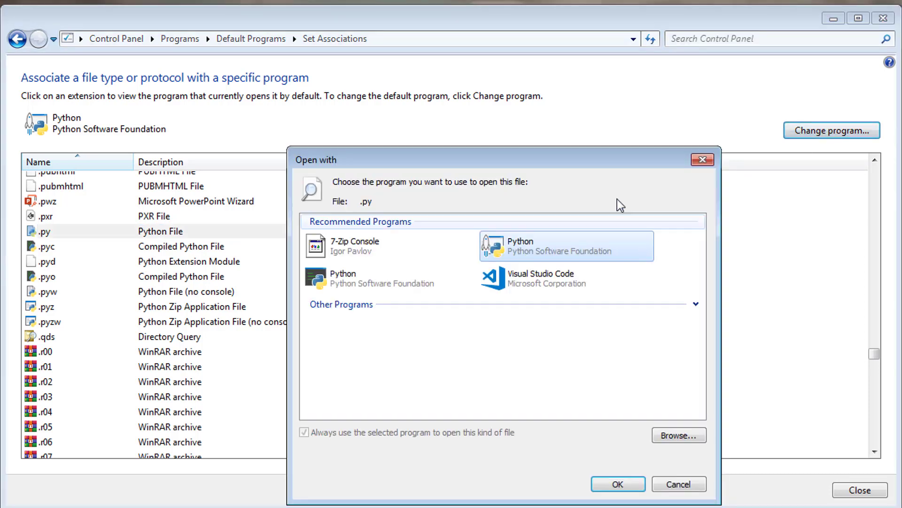
{"action": "left_click_drag", "start_coordinate": [639, 153], "coordinate": [668, 114]}
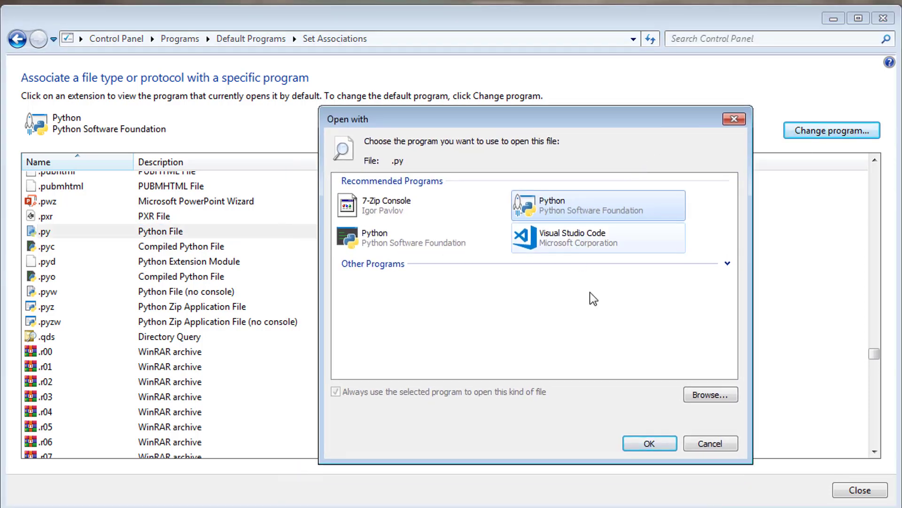
{"action": "left_click", "coordinate": [705, 396]}
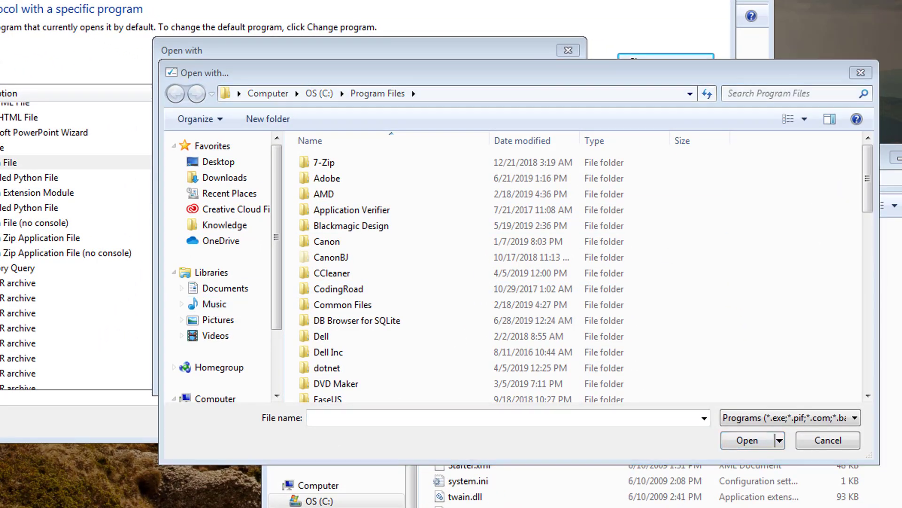
{"action": "key", "text": "alt+Tab"}
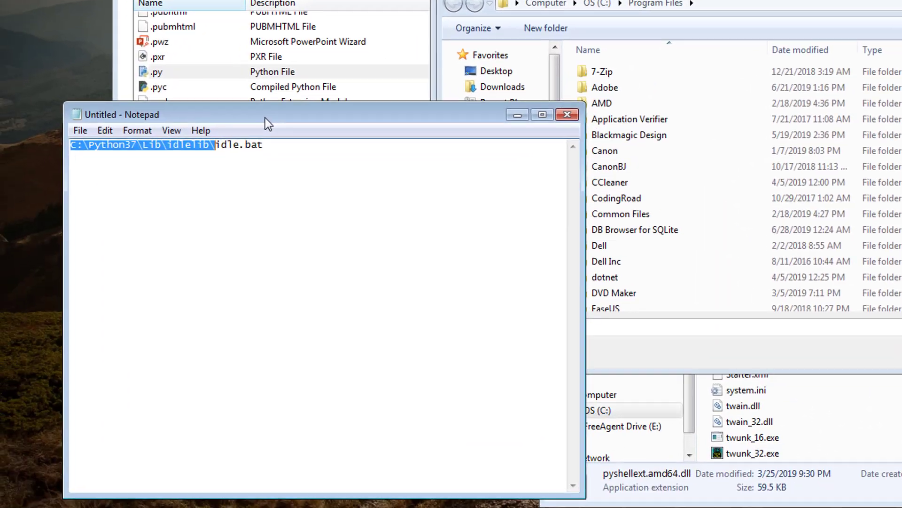
{"action": "left_click_drag", "start_coordinate": [235, 155], "coordinate": [51, 180]}
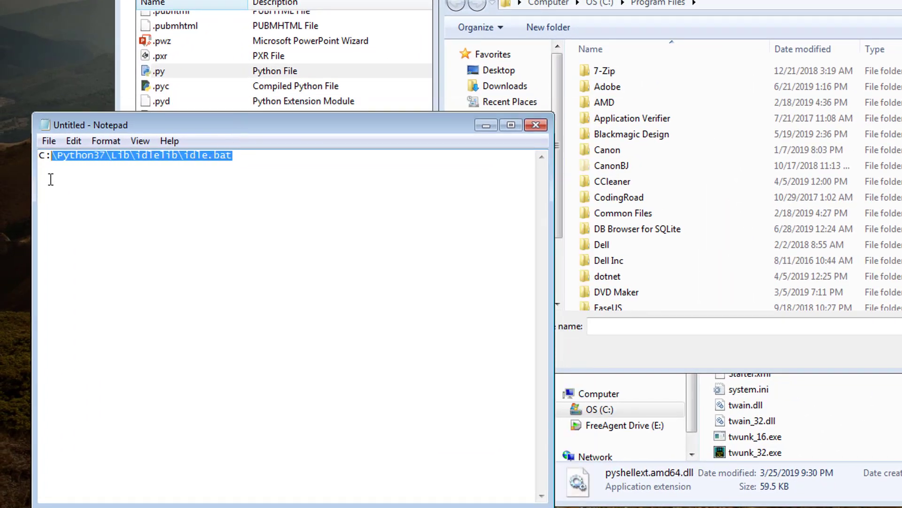
{"action": "left_click", "coordinate": [619, 12]}
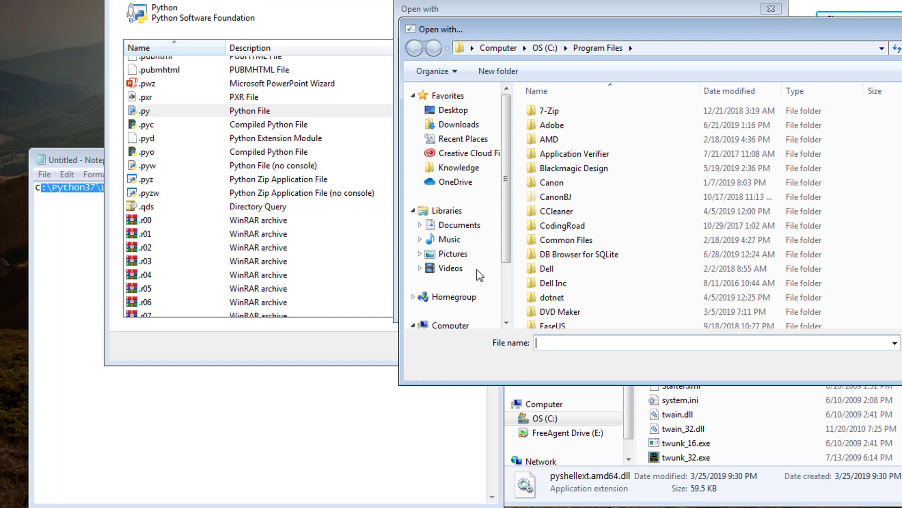
Navigate the browse dialog to C:\Python37\Lib.
{"action": "left_click_drag", "start_coordinate": [554, 177], "coordinate": [555, 279]}
{"action": "left_click", "coordinate": [451, 266]}
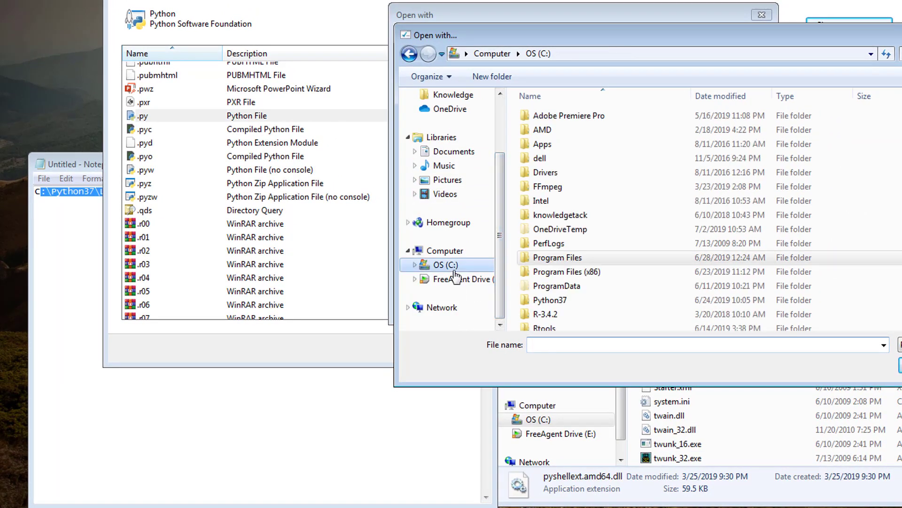
{"action": "double_click", "coordinate": [572, 301]}
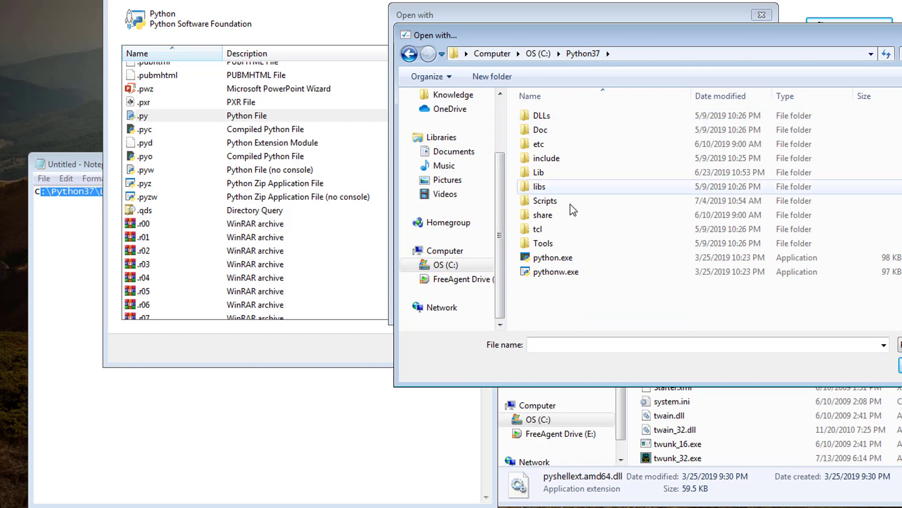
{"action": "double_click", "coordinate": [562, 174]}
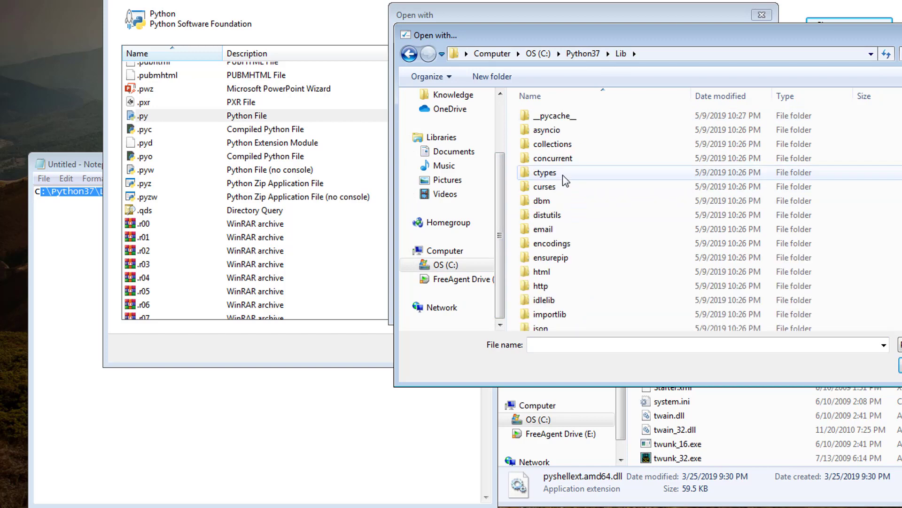
Rearrange the notes and browse windows, open the idlelib folder and select idle.bat.
{"action": "left_click", "coordinate": [366, 406]}
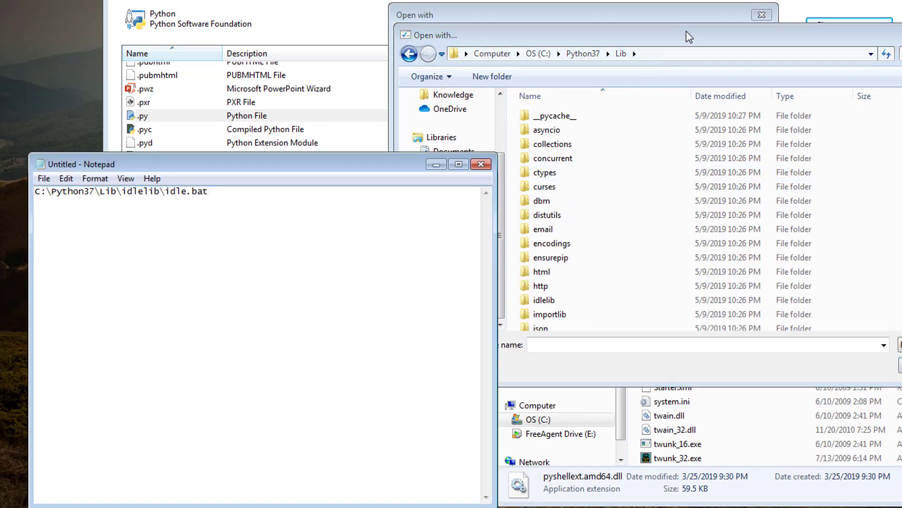
{"action": "left_click_drag", "start_coordinate": [689, 37], "coordinate": [800, 0]}
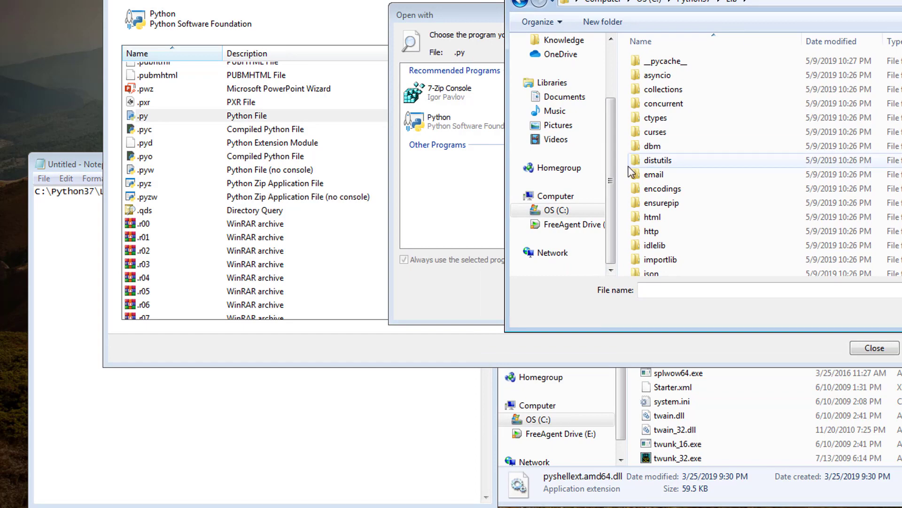
{"action": "left_click", "coordinate": [390, 392]}
{"action": "left_click_drag", "start_coordinate": [355, 171], "coordinate": [305, 400]}
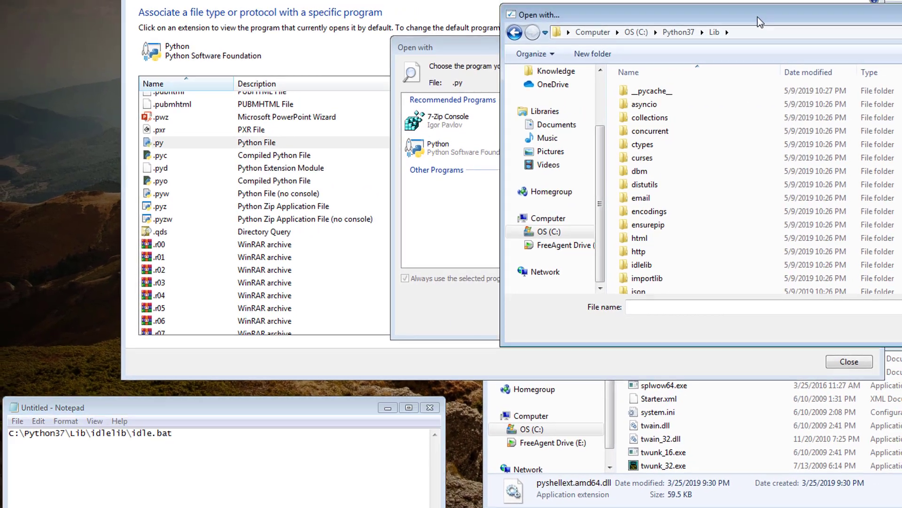
{"action": "left_click_drag", "start_coordinate": [757, 17], "coordinate": [662, 64]}
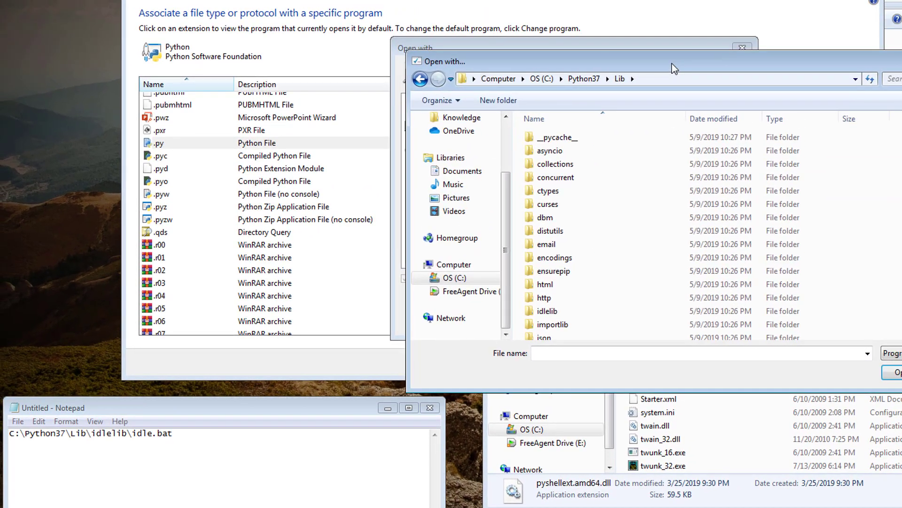
{"action": "left_click", "coordinate": [564, 258]}
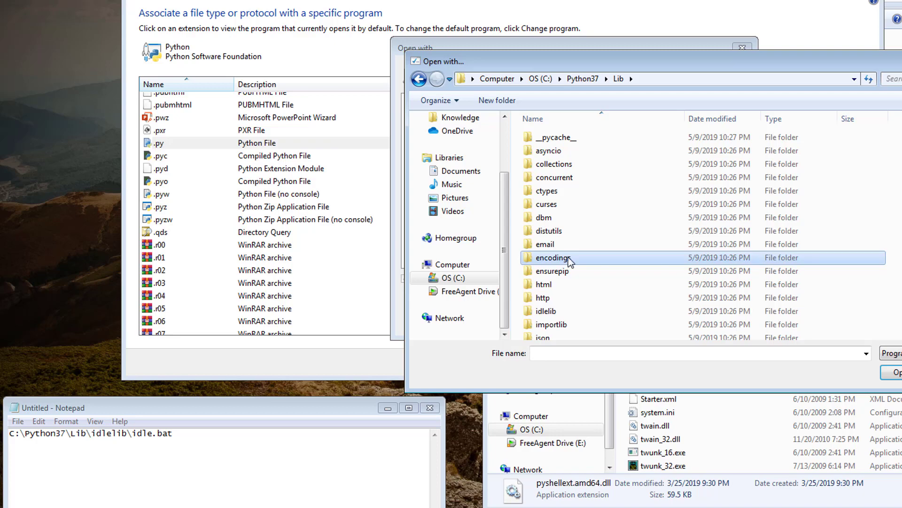
{"action": "double_click", "coordinate": [570, 312]}
{"action": "left_click", "coordinate": [571, 179]}
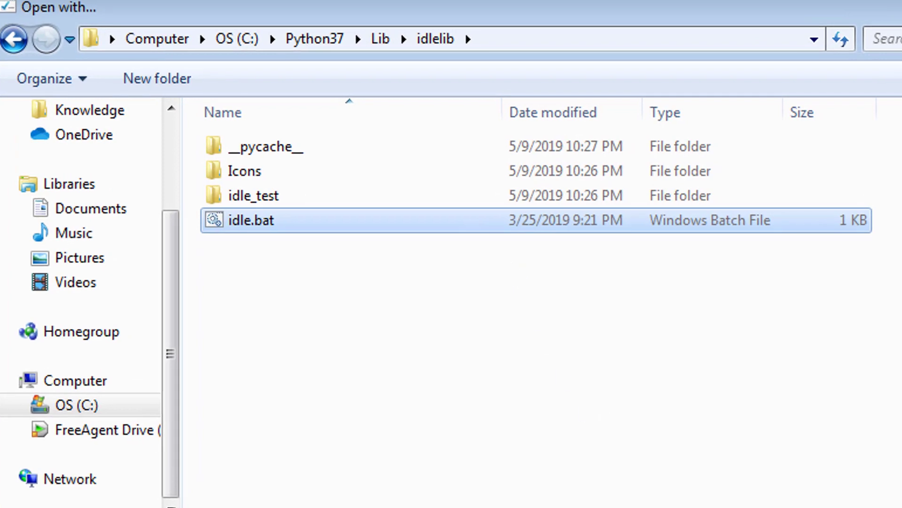
Confirm idle.bat for .py files, then reselect .py and reopen its program chooser.
{"action": "key", "text": "Return"}
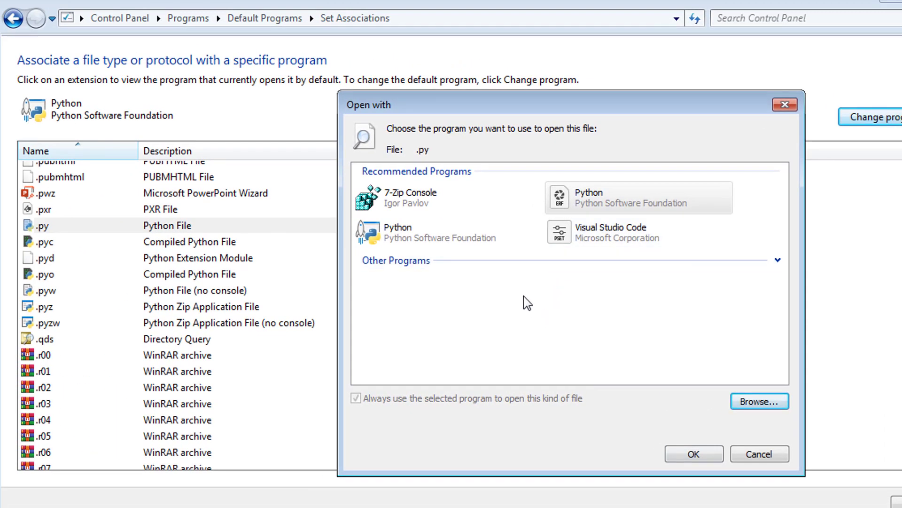
{"action": "left_click", "coordinate": [709, 458]}
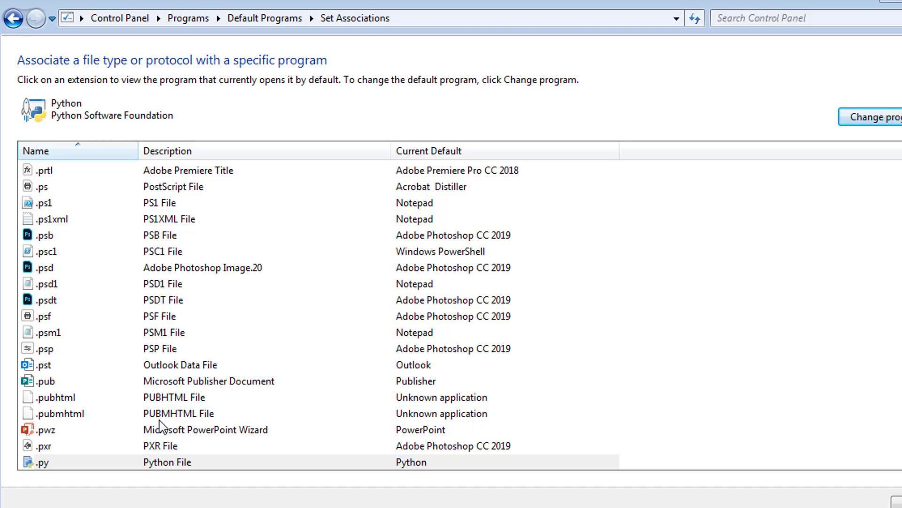
{"action": "scroll", "coordinate": [141, 442], "scroll_direction": "down", "scroll_amount": 1}
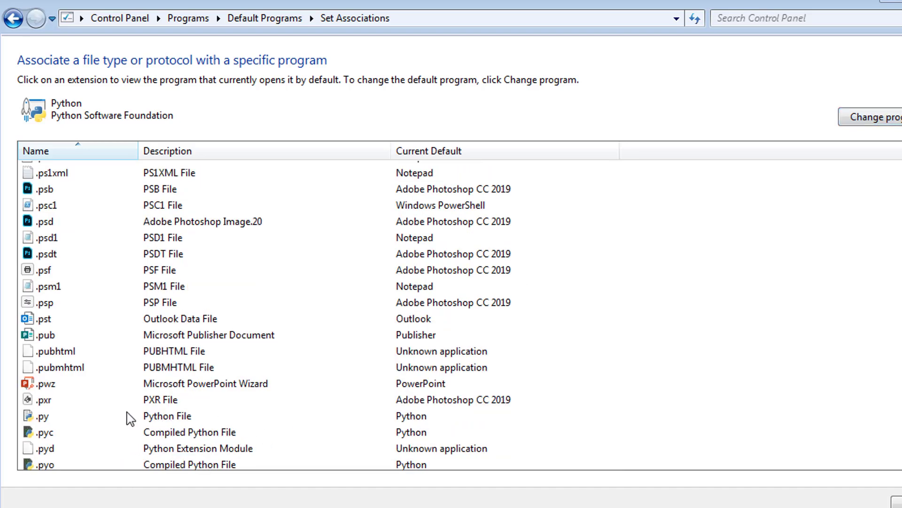
{"action": "left_click", "coordinate": [165, 420]}
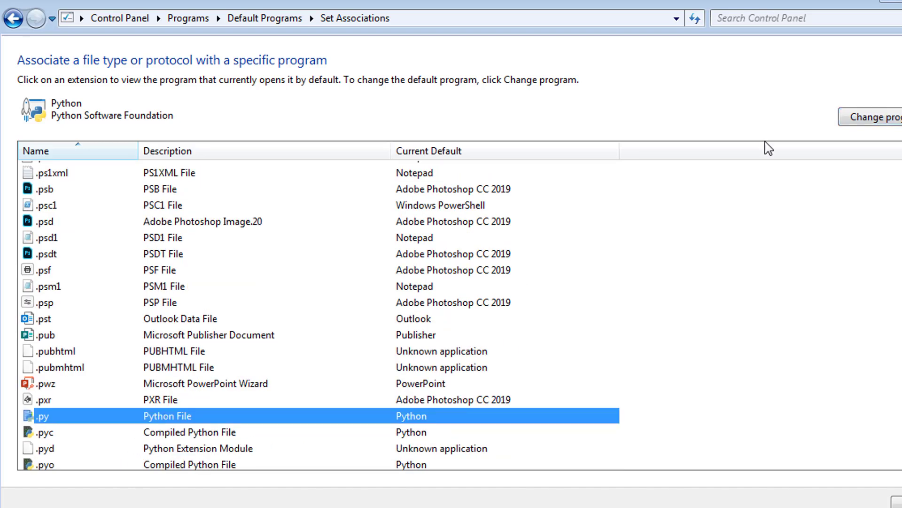
{"action": "left_click", "coordinate": [817, 117]}
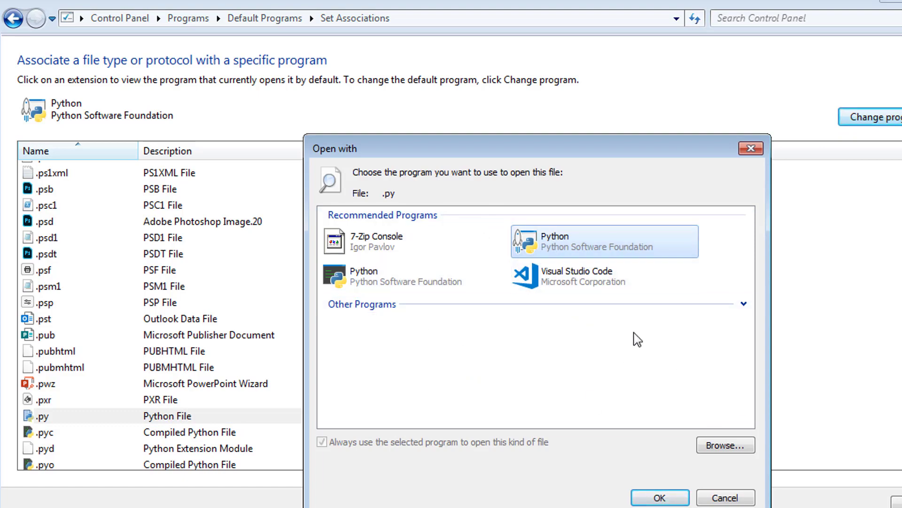
Browse to the pasted C:\Python37\Lib\idlelib path, accept idle.bat for .py files, and close the window.
{"action": "left_click", "coordinate": [738, 451]}
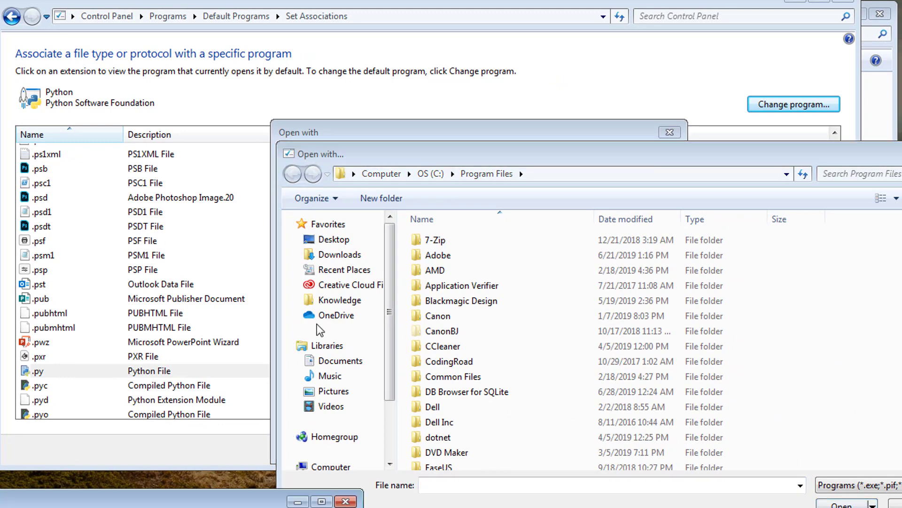
{"action": "left_click", "coordinate": [555, 173]}
{"action": "type", "text": "C:\\Python37\\Lib\\idlelib\\"}
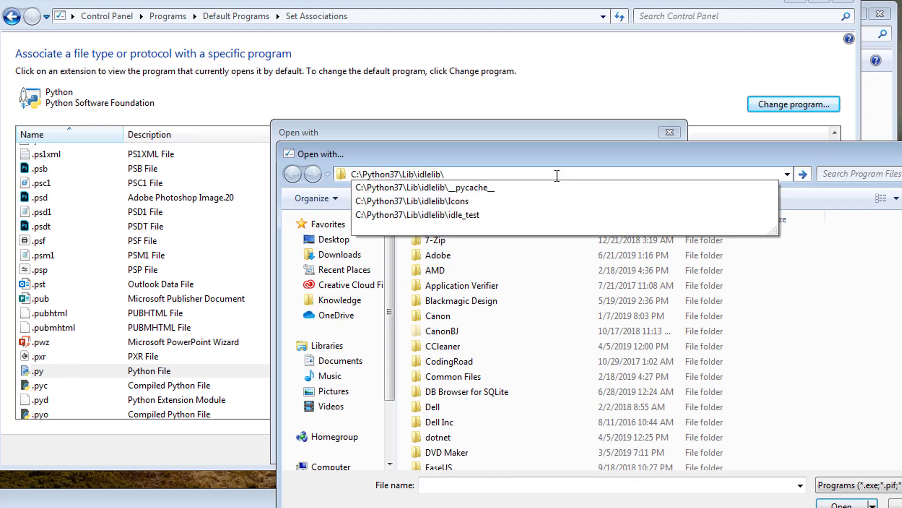
{"action": "key", "text": "Return"}
{"action": "left_click", "coordinate": [459, 288]}
{"action": "left_click", "coordinate": [839, 504]}
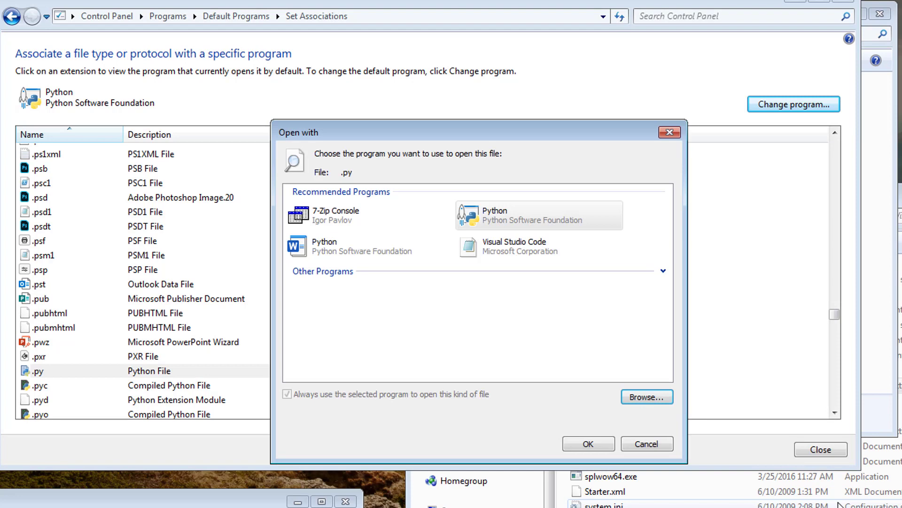
{"action": "left_click", "coordinate": [588, 444]}
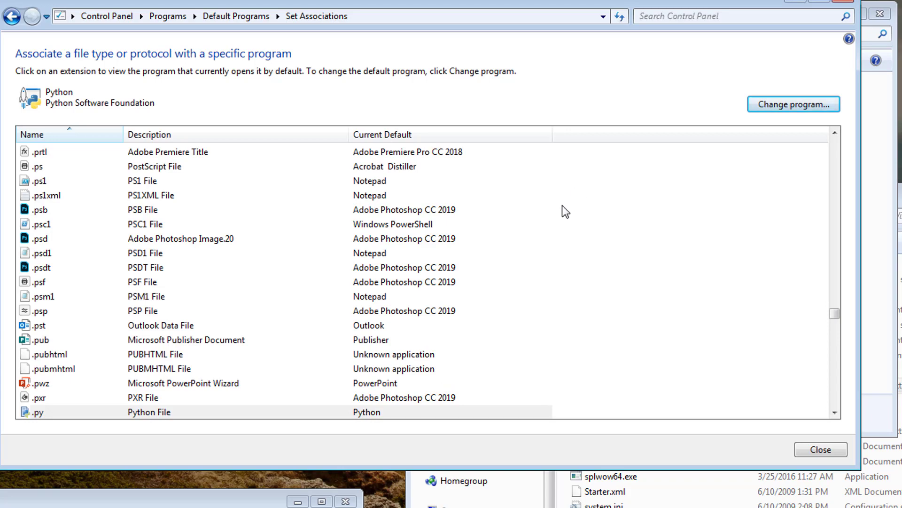
{"action": "left_click", "coordinate": [849, 2]}
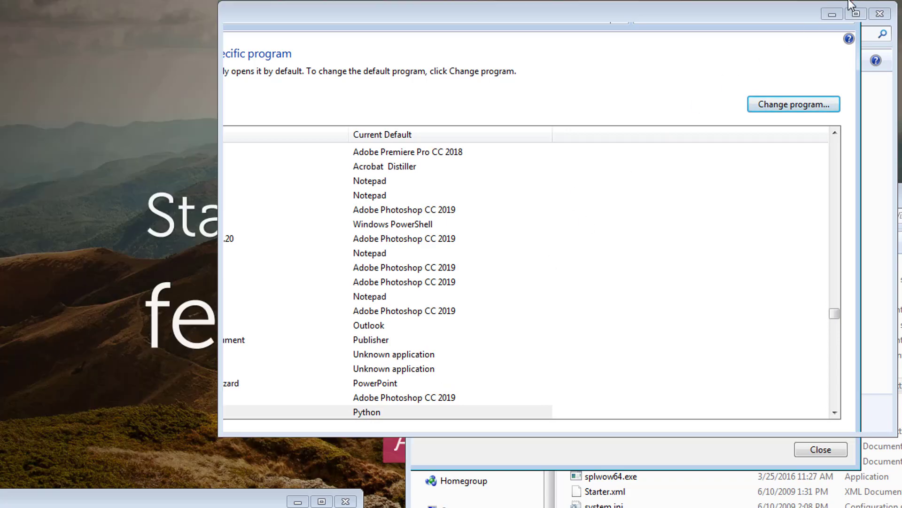
Double-click the Video2_Creating_our_first_GUI_in_PyQt5.py script to test how it opens.
{"action": "left_click", "coordinate": [554, 329]}
{"action": "left_click", "coordinate": [456, 175]}
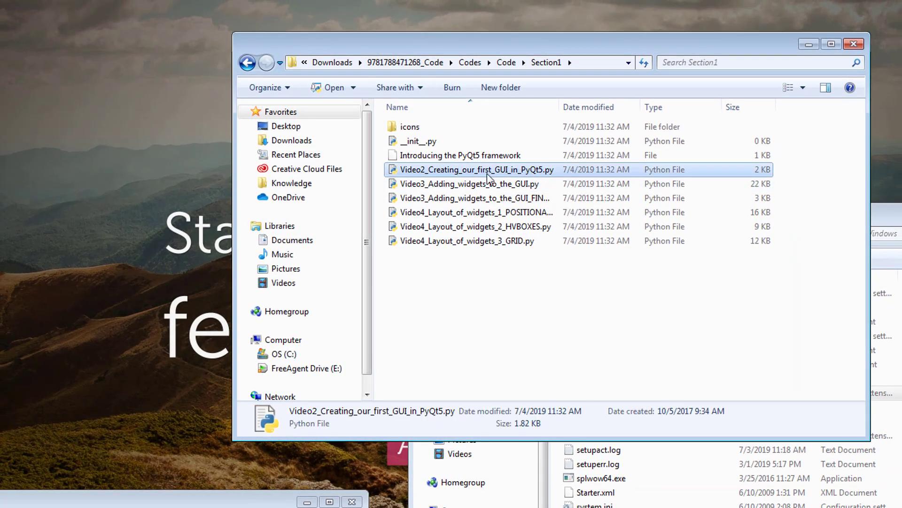
{"action": "double_click", "coordinate": [505, 177]}
From Video2's Open with > Choose default program, browse to the pasted C:\Python37\Lib\idlelib path.
{"action": "right_click", "coordinate": [491, 174]}
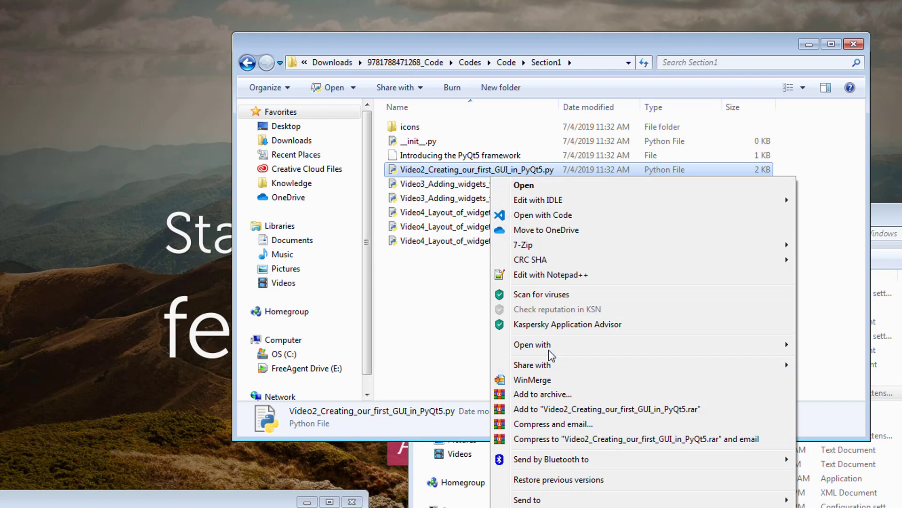
{"action": "mouse_move", "coordinate": [696, 351]}
{"action": "left_click", "coordinate": [846, 409]}
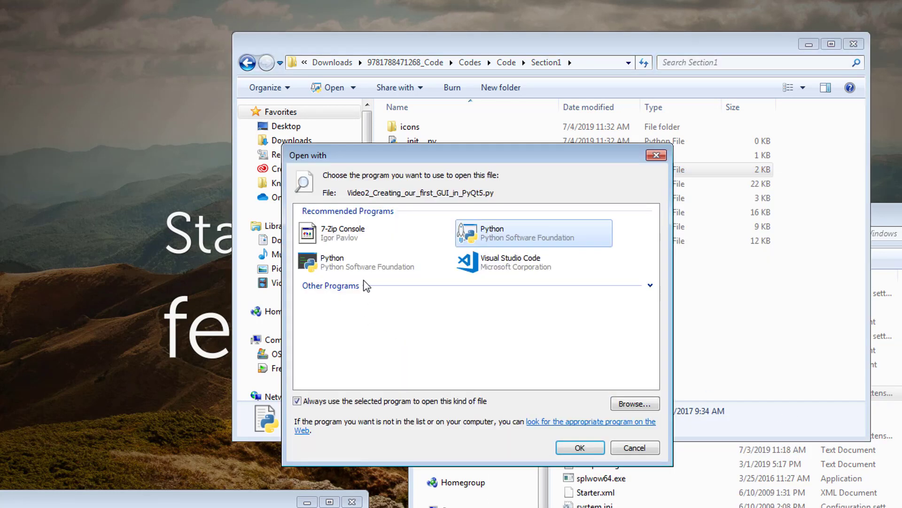
{"action": "left_click", "coordinate": [630, 404]}
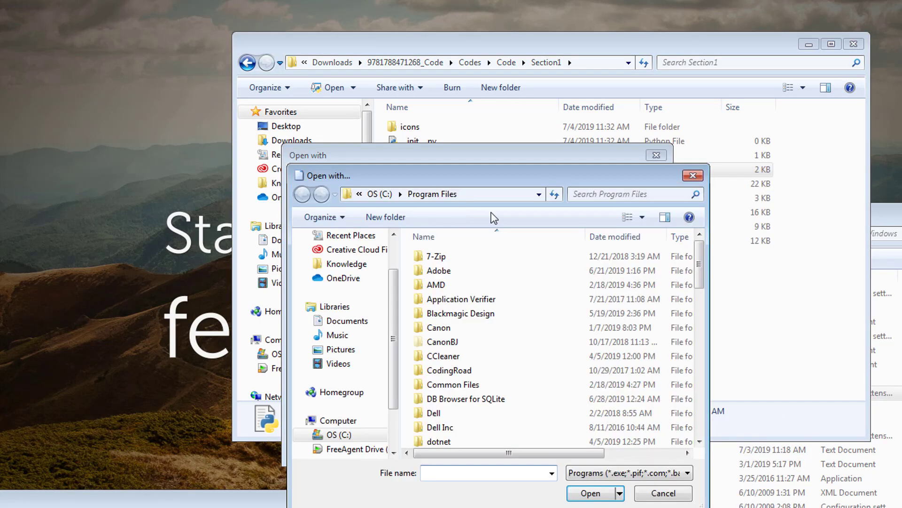
{"action": "left_click", "coordinate": [499, 199]}
{"action": "type", "text": "C:\\Python37\\Lib\\idlelib\\"}
{"action": "key", "text": "Return"}
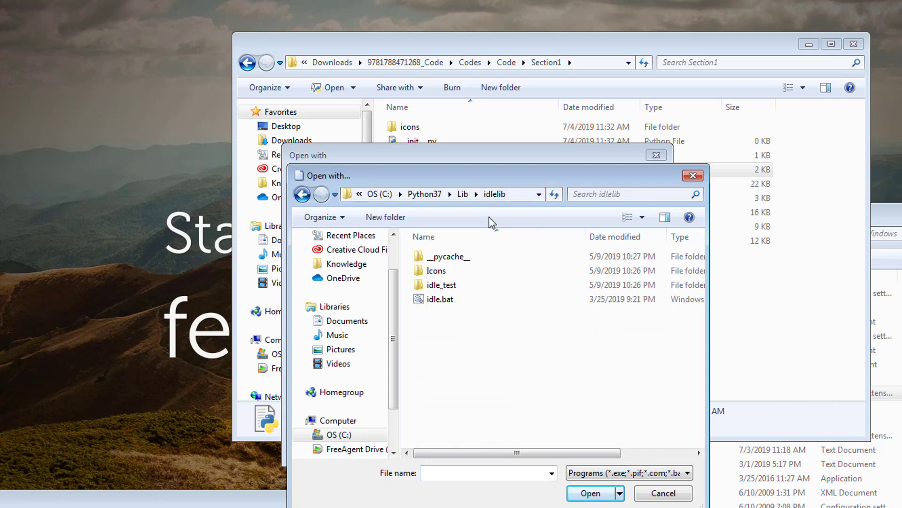
Make idle.bat the .py default and double-click the Video2 script again to test it.
{"action": "left_click", "coordinate": [469, 298]}
{"action": "left_click", "coordinate": [590, 492]}
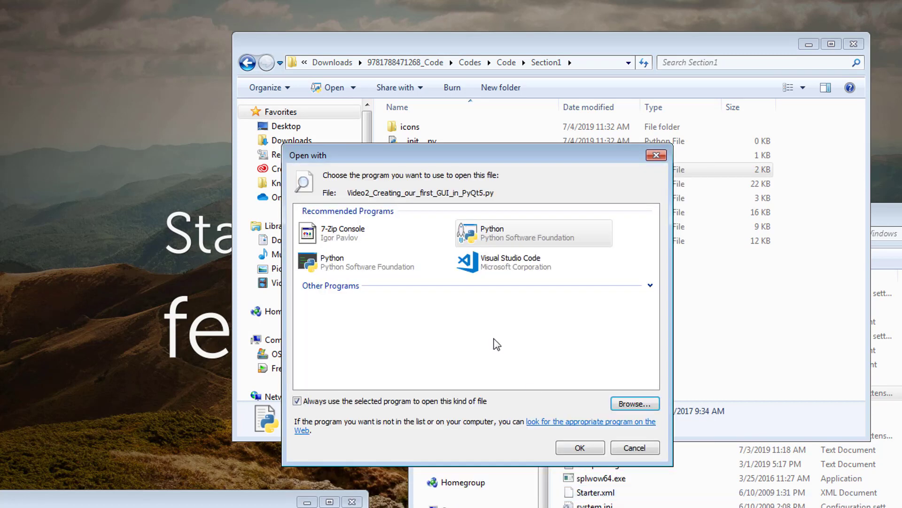
{"action": "left_click", "coordinate": [579, 448]}
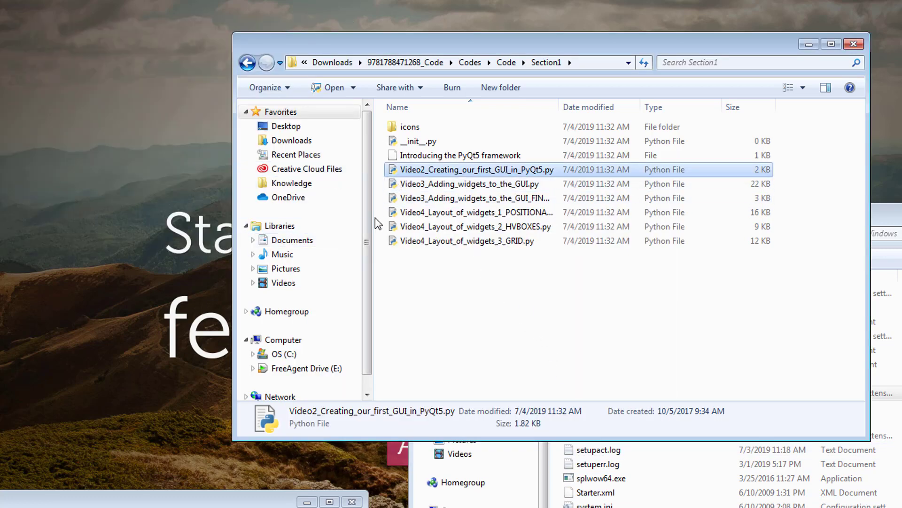
{"action": "double_click", "coordinate": [462, 172]}
{"action": "left_click", "coordinate": [475, 275]}
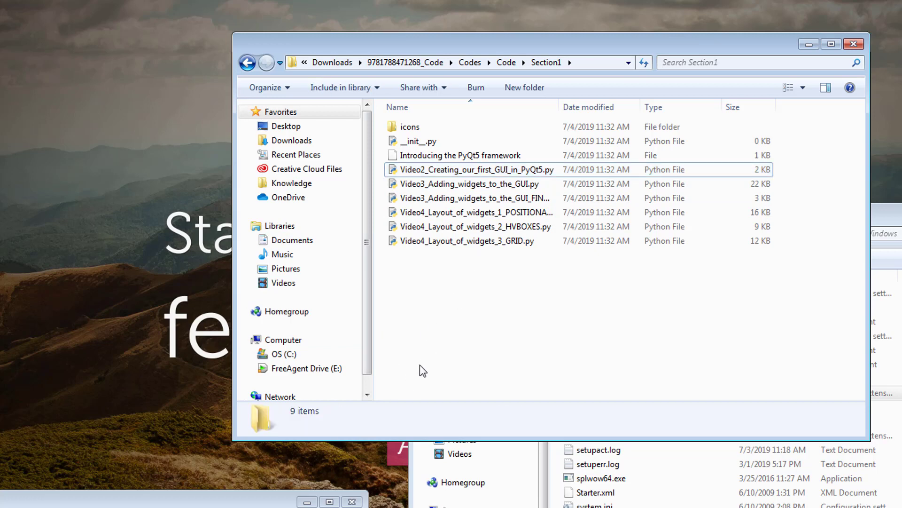
Launch Registry Editor with a 'regedi' Start-menu search, then switch back to the scripts folder.
{"action": "key", "text": "super"}
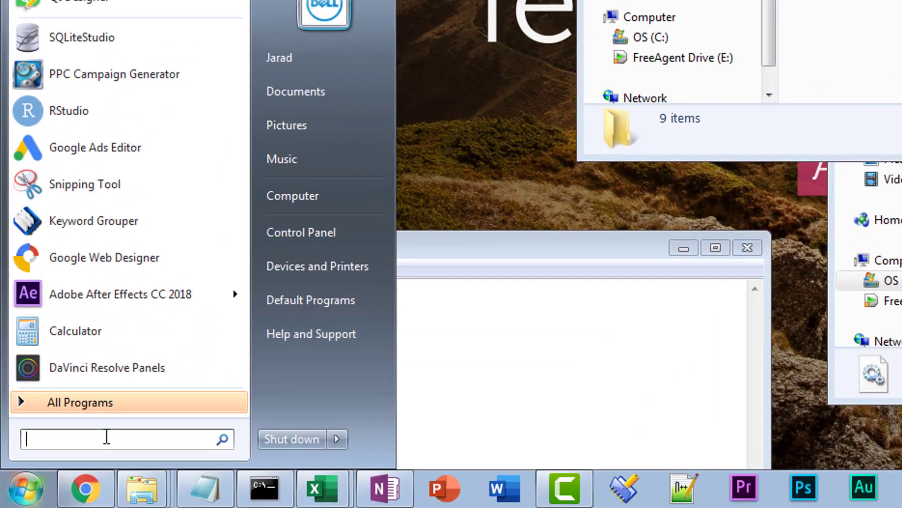
{"action": "type", "text": "r"}
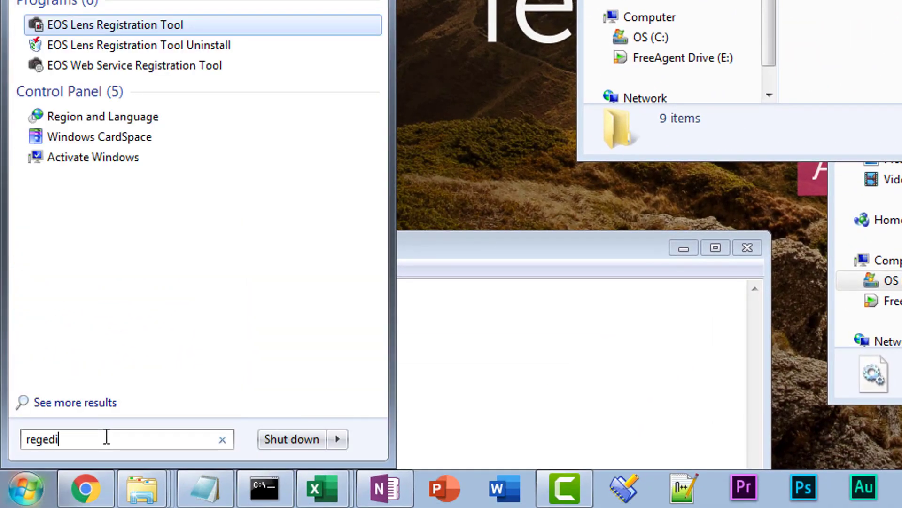
{"action": "type", "text": "egedi"}
{"action": "key", "text": "Return"}
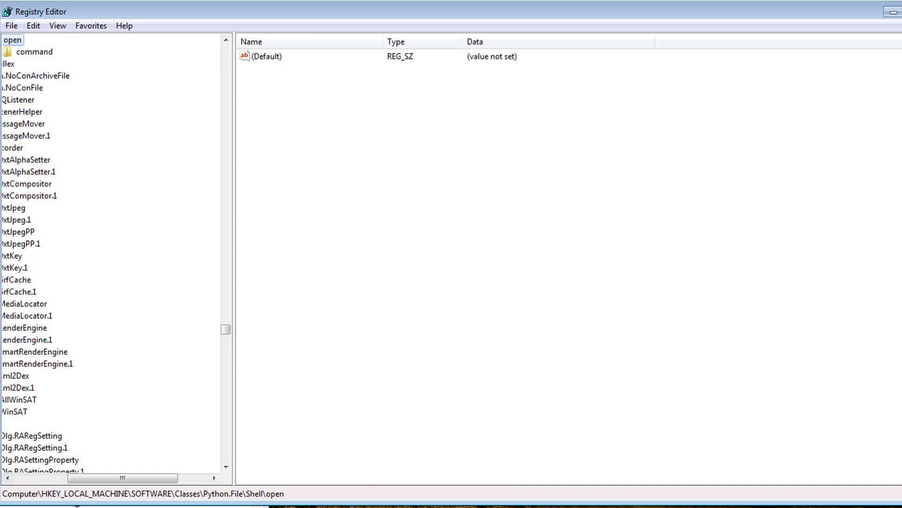
{"action": "left_click_drag", "start_coordinate": [150, 483], "coordinate": [89, 481]}
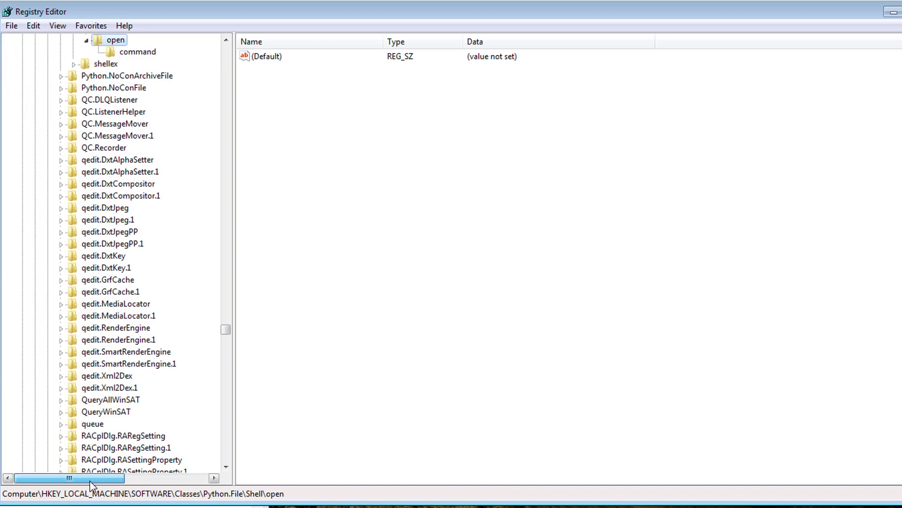
{"action": "key", "text": "alt+Tab"}
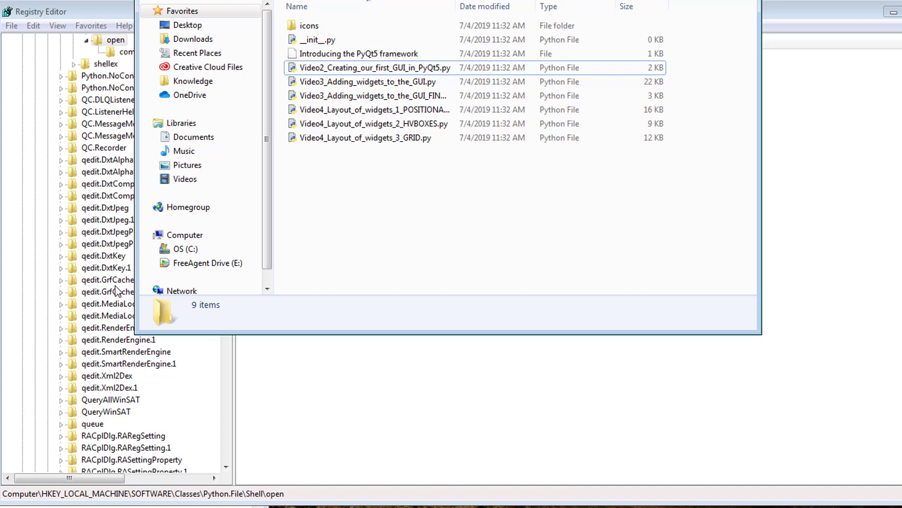
Open the Video2 script with Edit with IDLE 3.7 (64-bit), then close the IDLE window.
{"action": "left_click", "coordinate": [395, 68]}
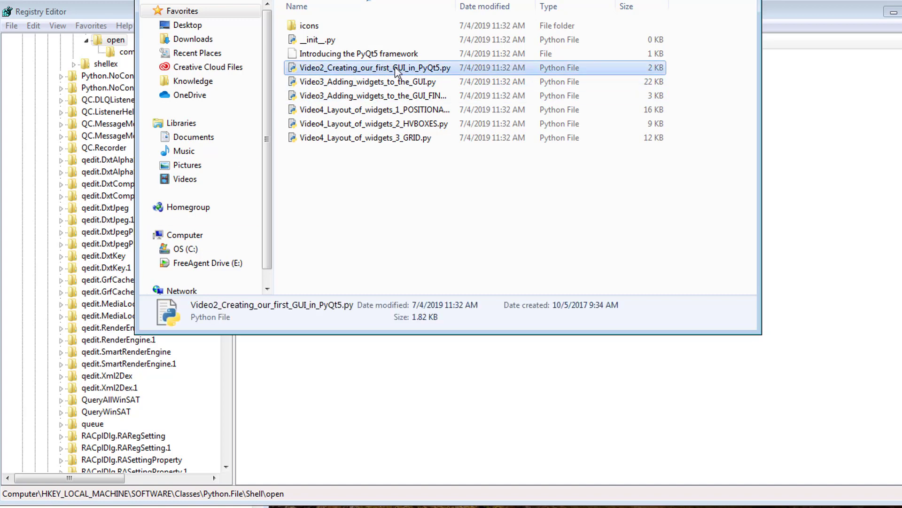
{"action": "right_click", "coordinate": [398, 70]}
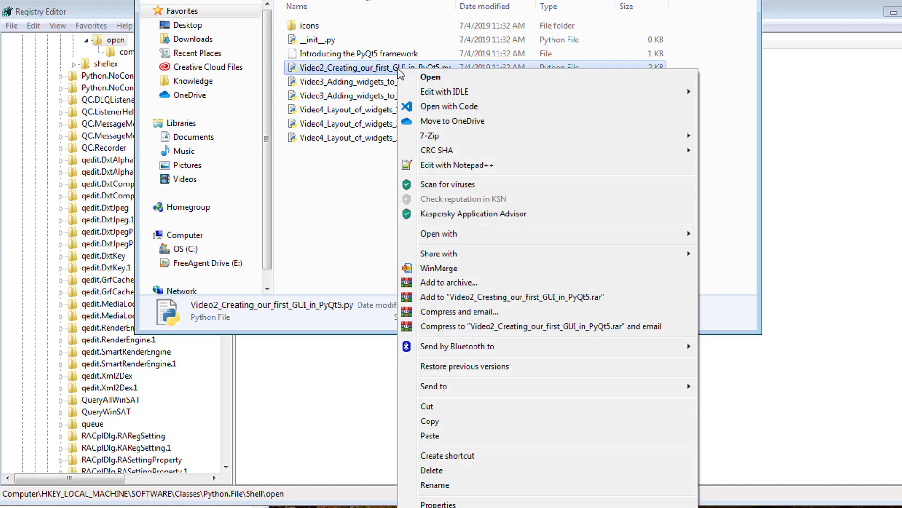
{"action": "mouse_move", "coordinate": [478, 93]}
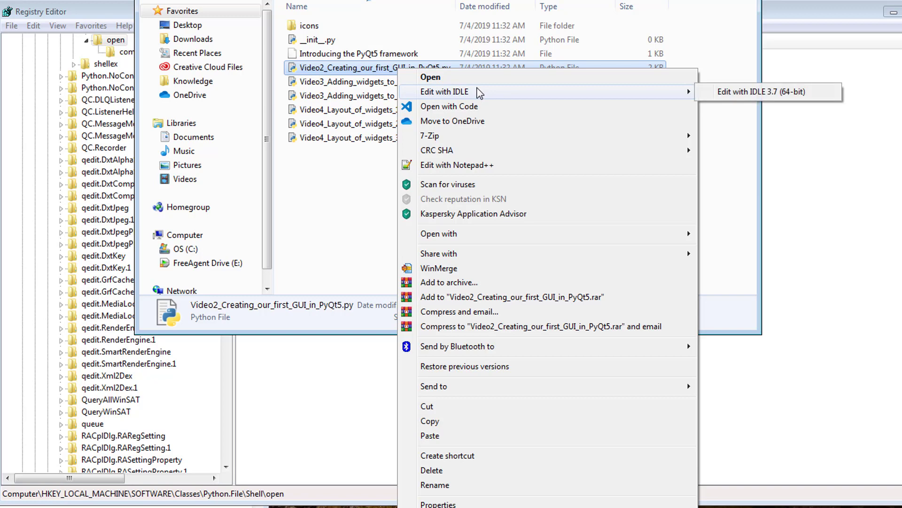
{"action": "left_click", "coordinate": [749, 93]}
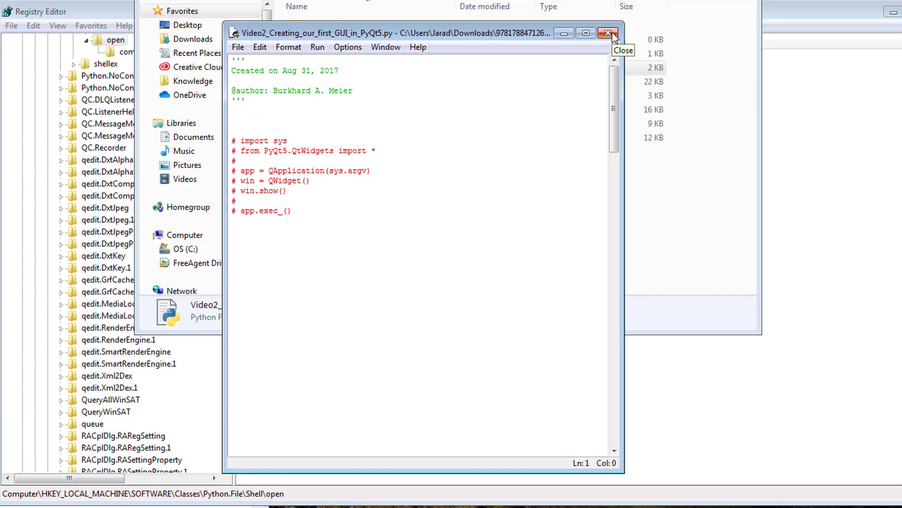
{"action": "left_click", "coordinate": [616, 34]}
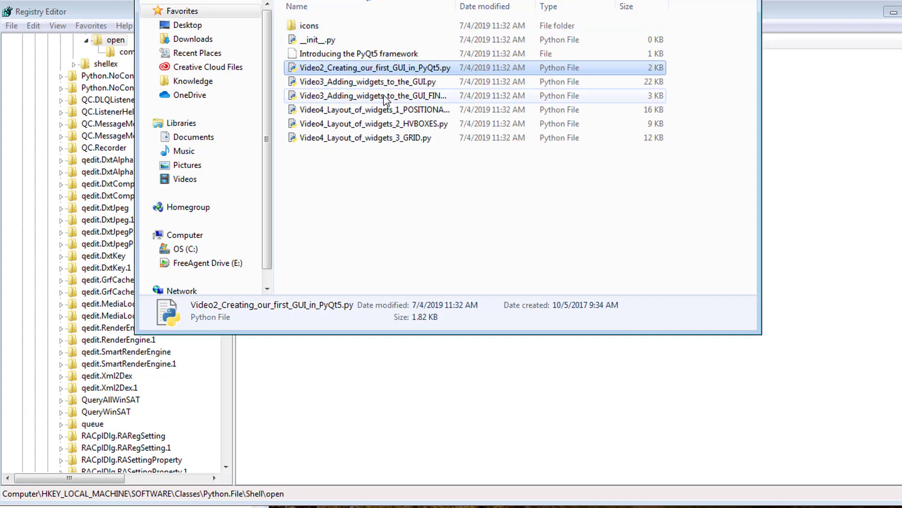
Dismiss the Video3 file's context menu, then reselect Video2 and show its context menu.
{"action": "right_click", "coordinate": [371, 81]}
{"action": "mouse_move", "coordinate": [545, 101]}
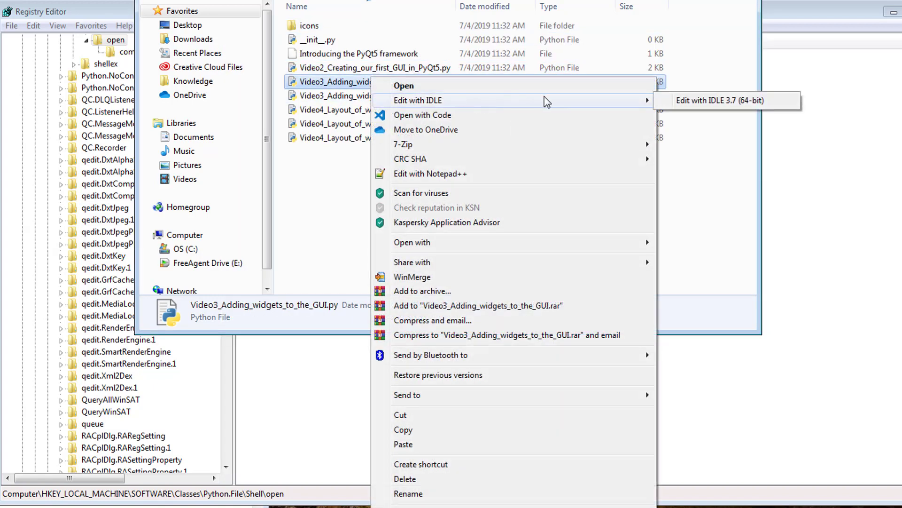
{"action": "left_click", "coordinate": [333, 205]}
{"action": "left_click", "coordinate": [333, 205]}
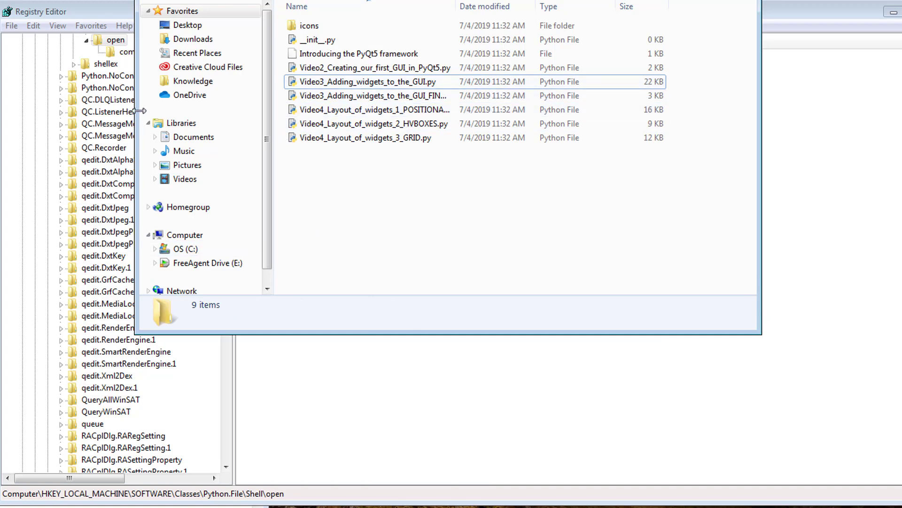
{"action": "left_click", "coordinate": [361, 68]}
{"action": "right_click", "coordinate": [361, 68]}
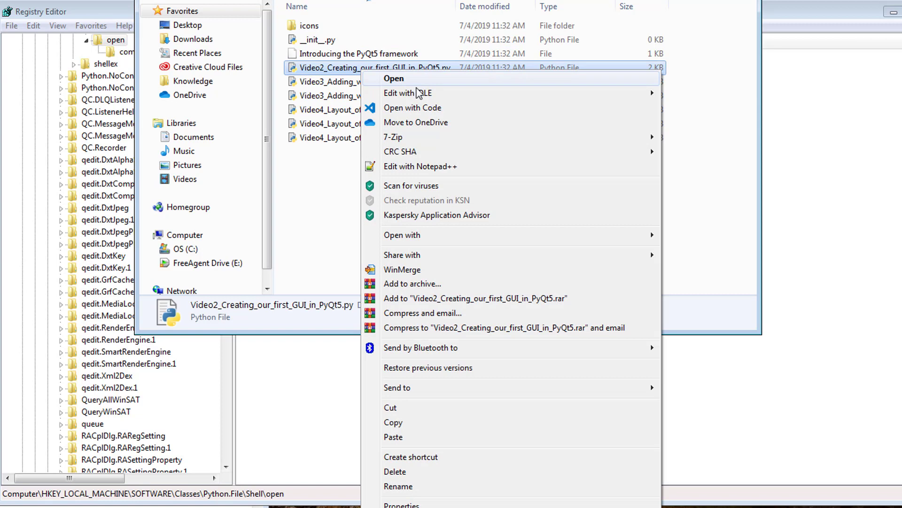
In Registry Editor, use Edit > Find to search the registry for 'Edit with IDLE'.
{"action": "mouse_move", "coordinate": [423, 94]}
{"action": "left_click", "coordinate": [90, 138]}
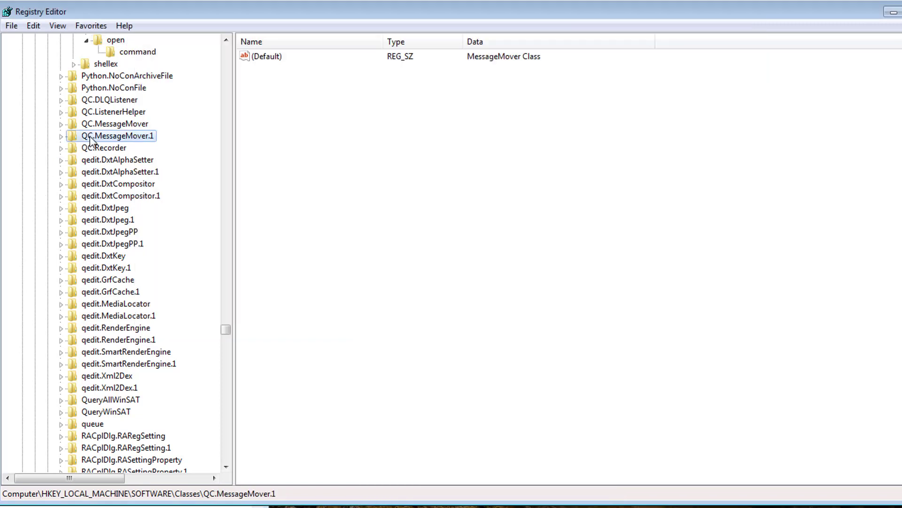
{"action": "left_click", "coordinate": [11, 26]}
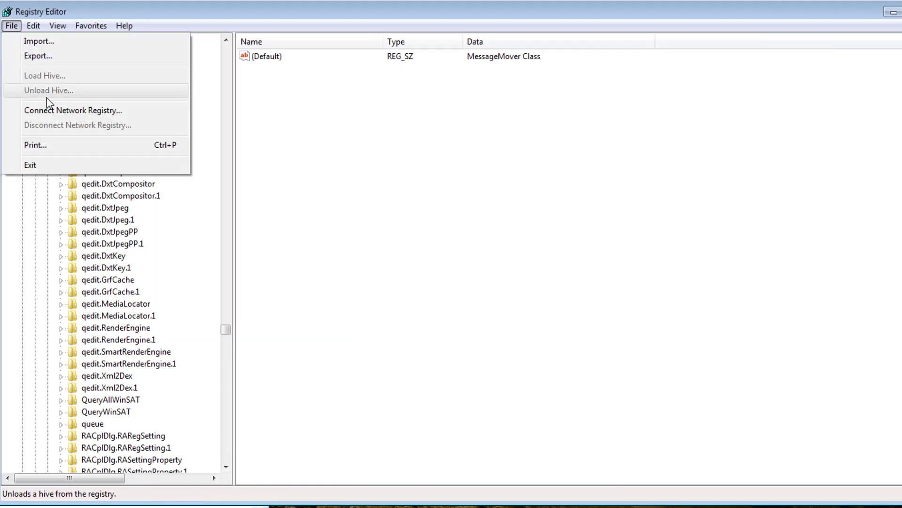
{"action": "mouse_move", "coordinate": [34, 24]}
{"action": "left_click", "coordinate": [74, 136]}
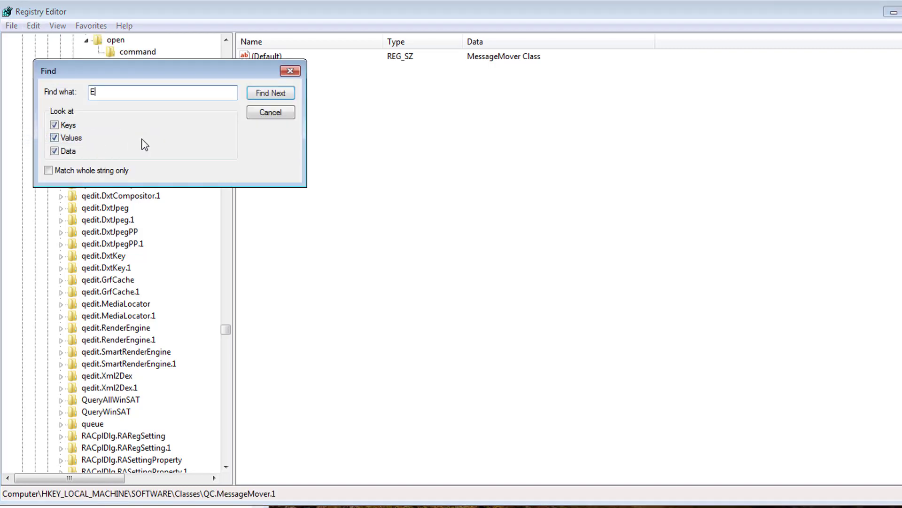
{"action": "type", "text": "dit with IDLE"}
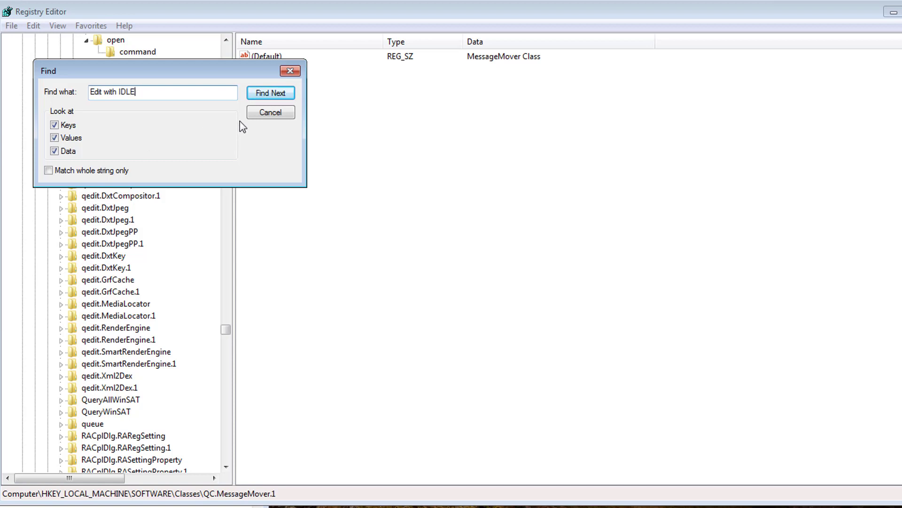
{"action": "left_click", "coordinate": [270, 94]}
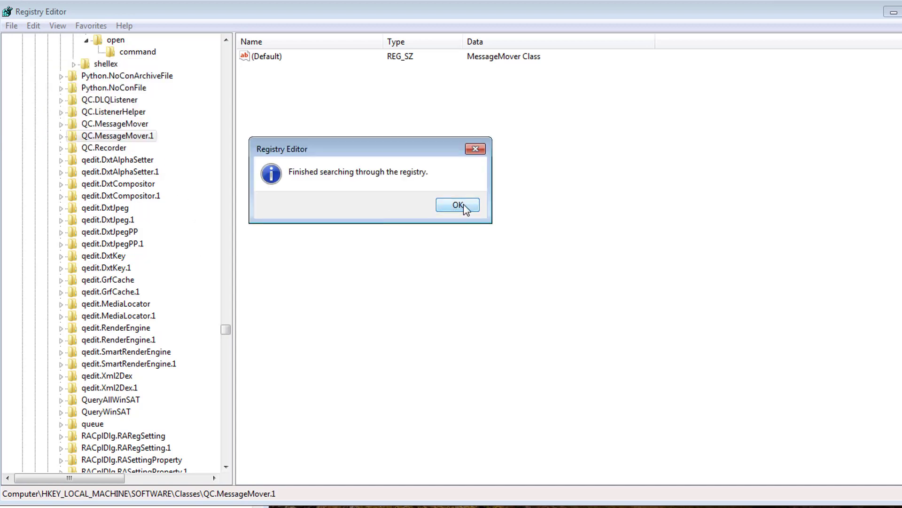
Dismiss the search-finished message and select the HKLM\SOFTWARE\Classes\Python.File key.
{"action": "left_click", "coordinate": [458, 205]}
{"action": "scroll", "coordinate": [171, 227], "scroll_direction": "up", "scroll_amount": 3}
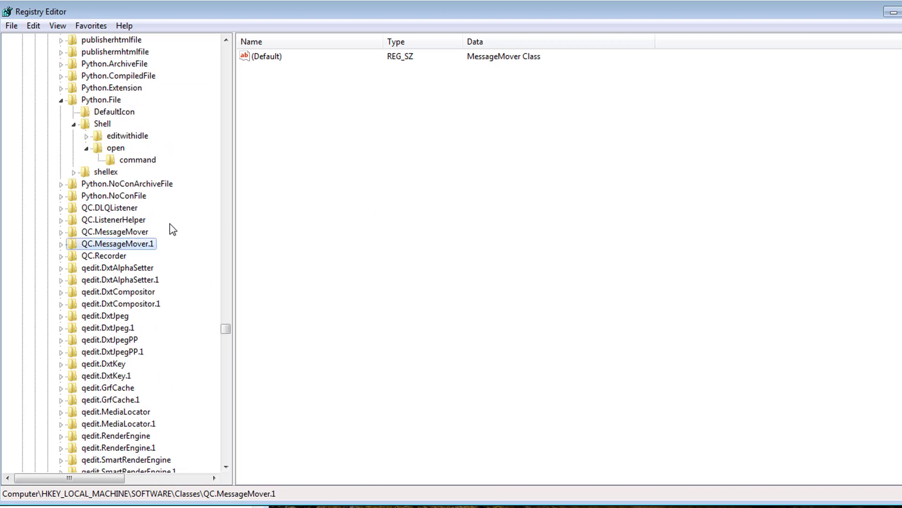
{"action": "scroll", "coordinate": [170, 224], "scroll_direction": "up", "scroll_amount": 1}
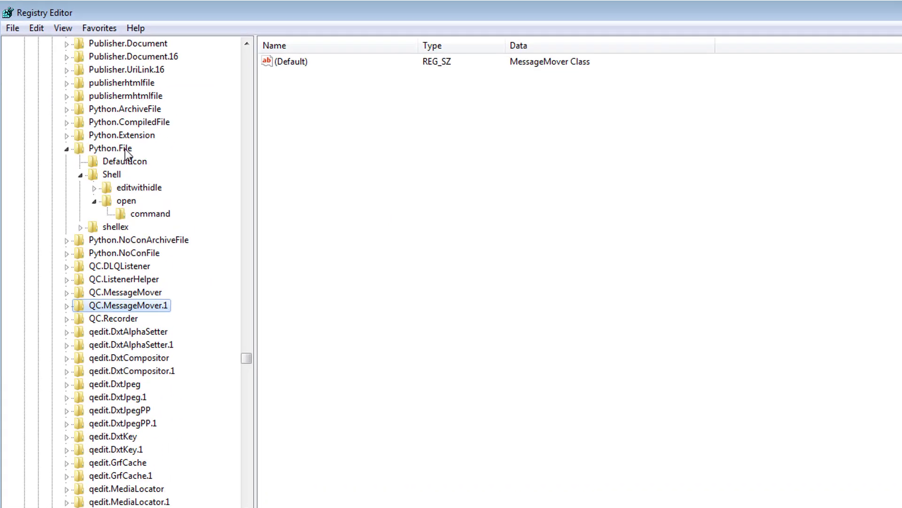
{"action": "left_click", "coordinate": [125, 149]}
Inspect Python.File's DefaultIcon ("C:\Windows\py.exe",1) and Shell keys, then return to Explorer.
{"action": "scroll", "coordinate": [149, 188], "scroll_direction": "up", "scroll_amount": 1}
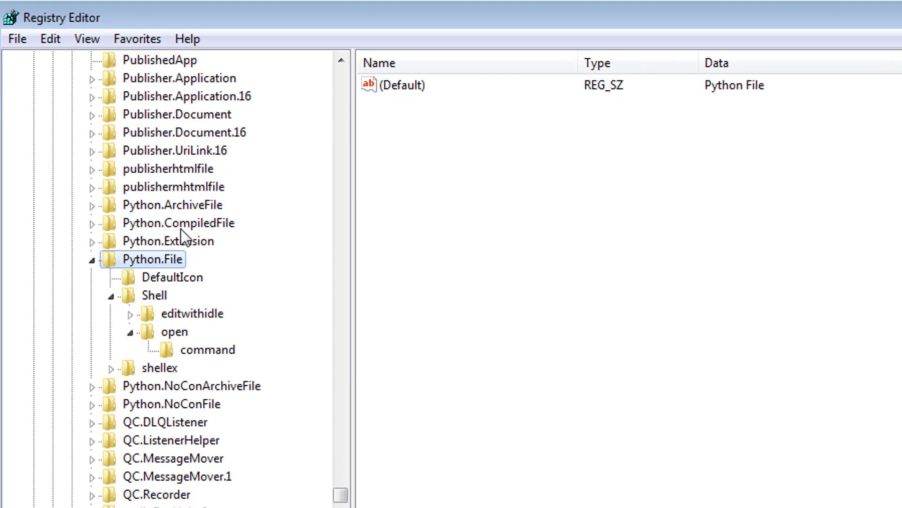
{"action": "left_click", "coordinate": [187, 280]}
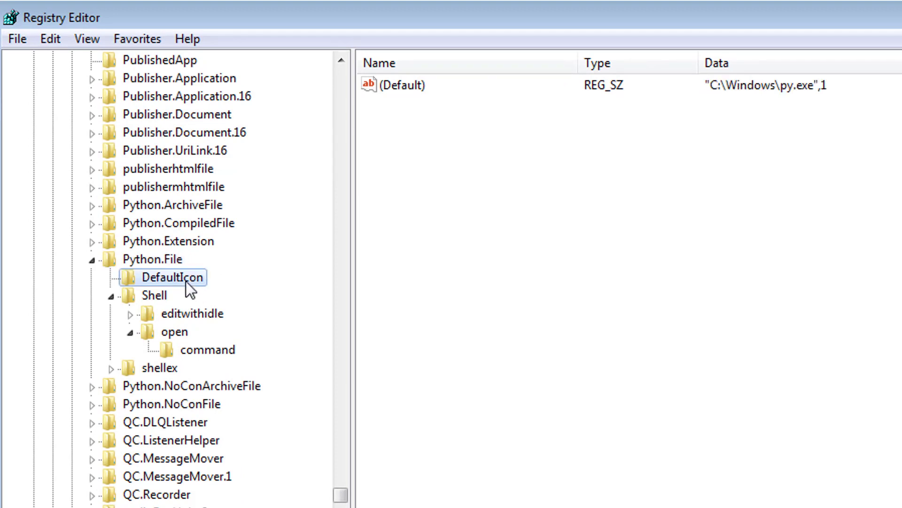
{"action": "left_click", "coordinate": [155, 295]}
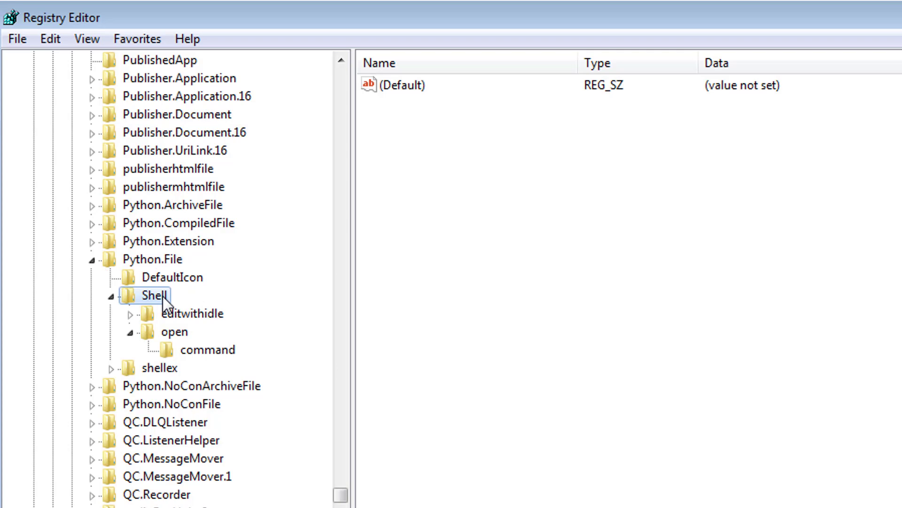
{"action": "left_click", "coordinate": [188, 278]}
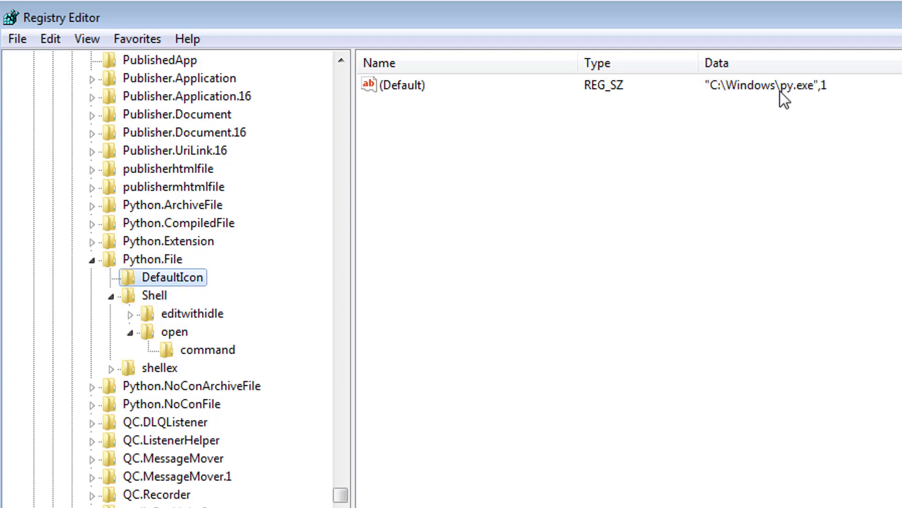
{"action": "key", "text": "alt+Tab"}
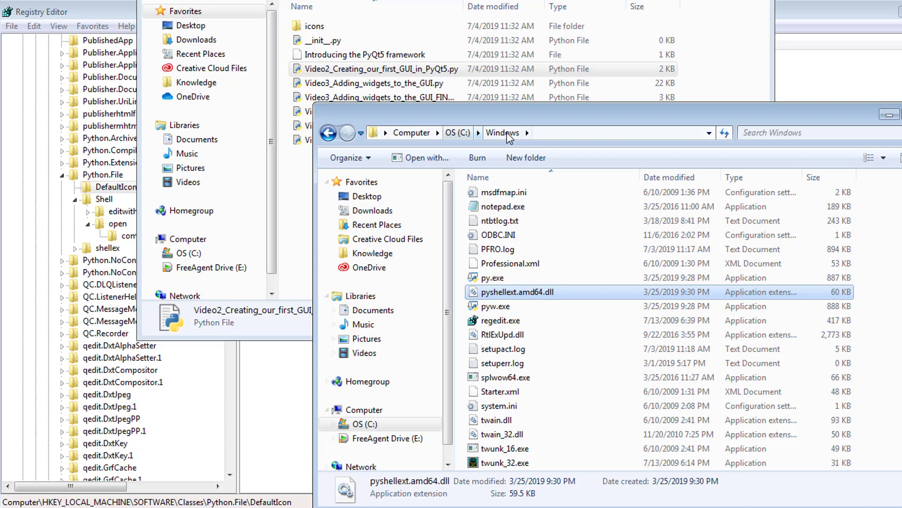
Locate and select py.exe in the C:\Windows folder listing.
{"action": "left_click", "coordinate": [546, 136]}
{"action": "left_click", "coordinate": [537, 376]}
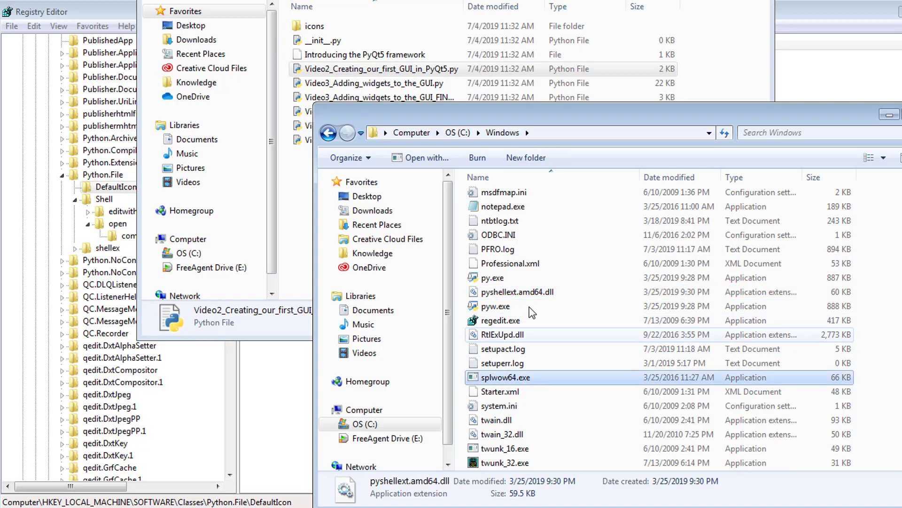
{"action": "left_click", "coordinate": [524, 301]}
{"action": "left_click", "coordinate": [522, 279]}
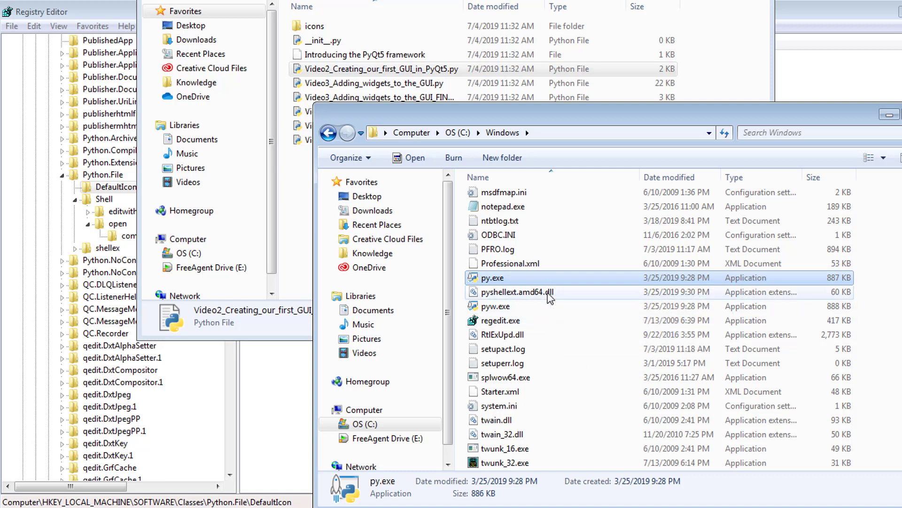
Compare the neighbouring pyw.exe, regedit.exe and pyshellext.amd64.dll files in C:\Windows.
{"action": "key", "text": "Down"}
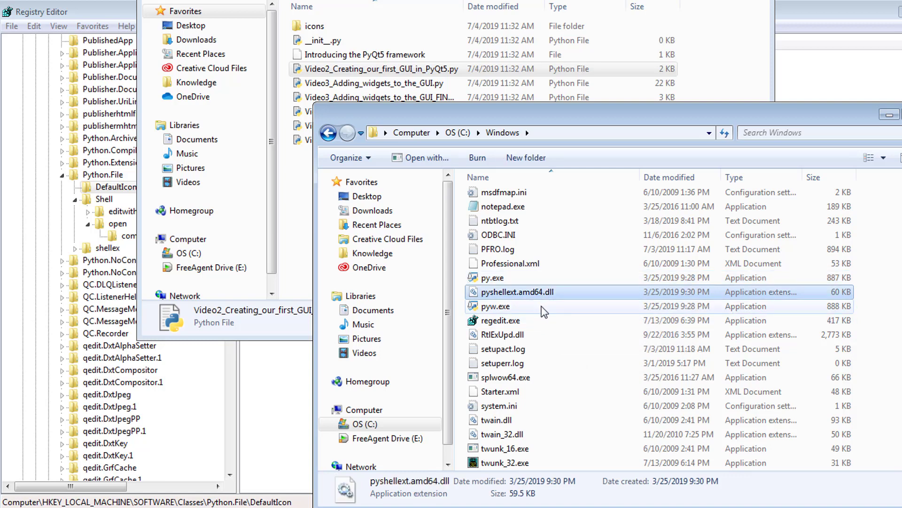
{"action": "key", "text": "Down"}
{"action": "key", "text": "Up"}
{"action": "key", "text": "Up"}
{"action": "left_click", "coordinate": [536, 315]}
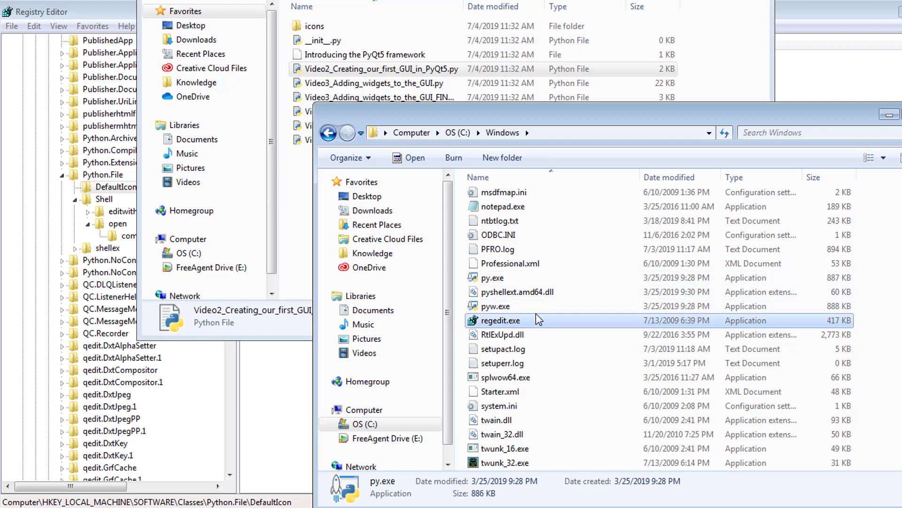
{"action": "left_click", "coordinate": [556, 292]}
{"action": "scroll", "coordinate": [595, 275], "scroll_direction": "up", "scroll_amount": 3}
{"action": "scroll", "coordinate": [596, 276], "scroll_direction": "down", "scroll_amount": 5}
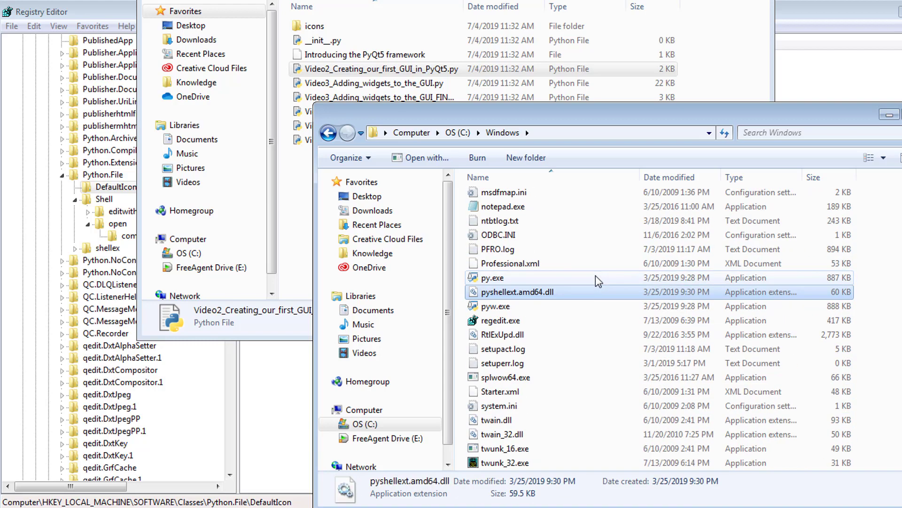
{"action": "scroll", "coordinate": [602, 280], "scroll_direction": "up", "scroll_amount": 15}
{"action": "scroll", "coordinate": [601, 280], "scroll_direction": "up", "scroll_amount": 2}
{"action": "scroll", "coordinate": [602, 280], "scroll_direction": "down", "scroll_amount": 5}
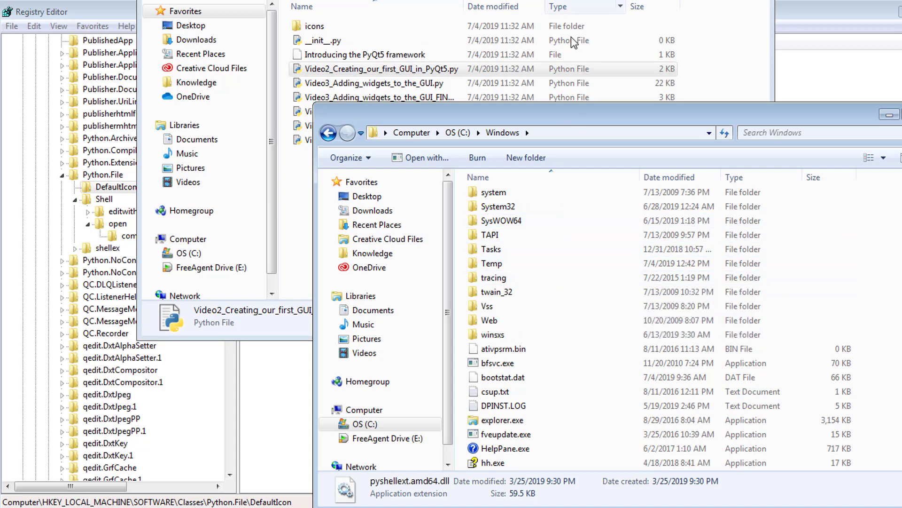
Back in Registry Editor, view Shell\editwithidle's MUIVerb value '&Edit with IDLE'.
{"action": "left_click", "coordinate": [127, 11]}
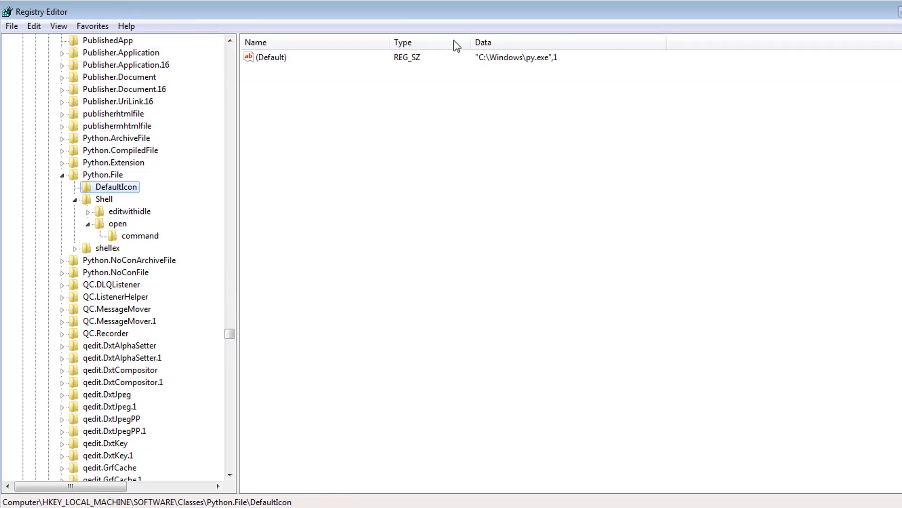
{"action": "left_click", "coordinate": [494, 59]}
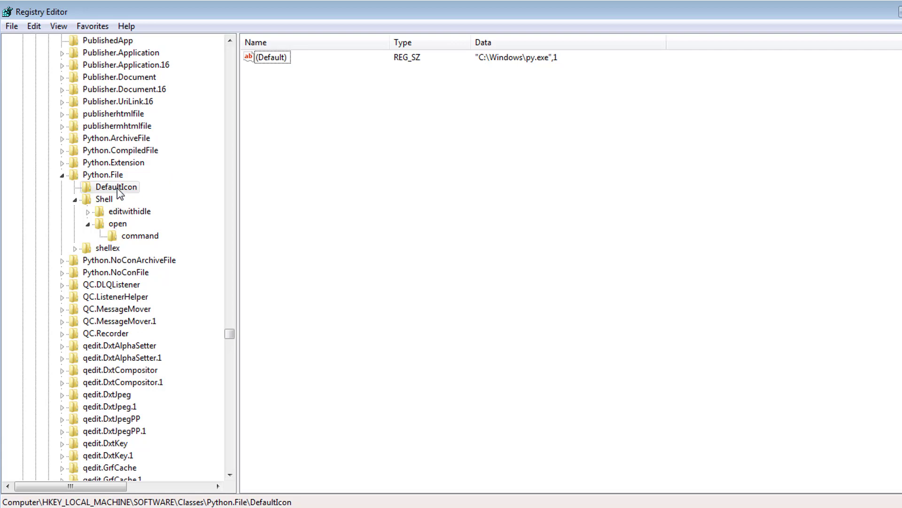
{"action": "left_click", "coordinate": [114, 199]}
{"action": "left_click", "coordinate": [130, 211]}
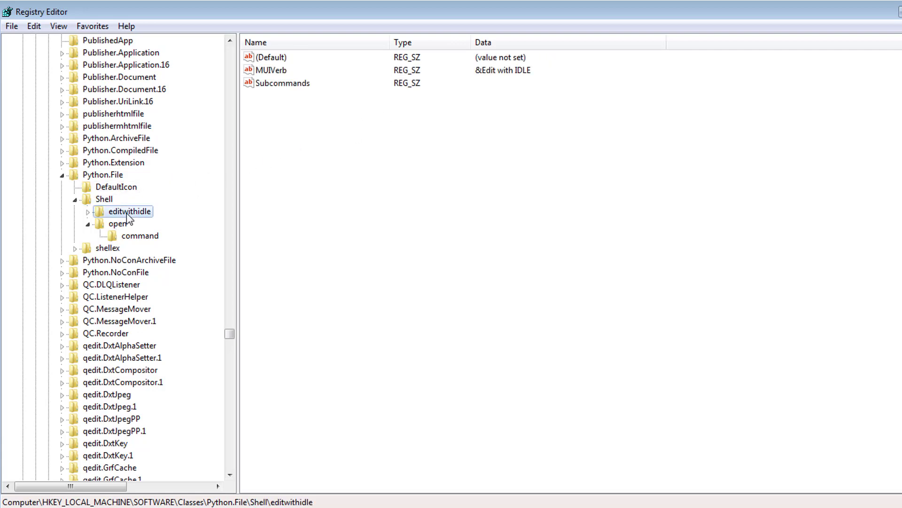
{"action": "left_click", "coordinate": [463, 75]}
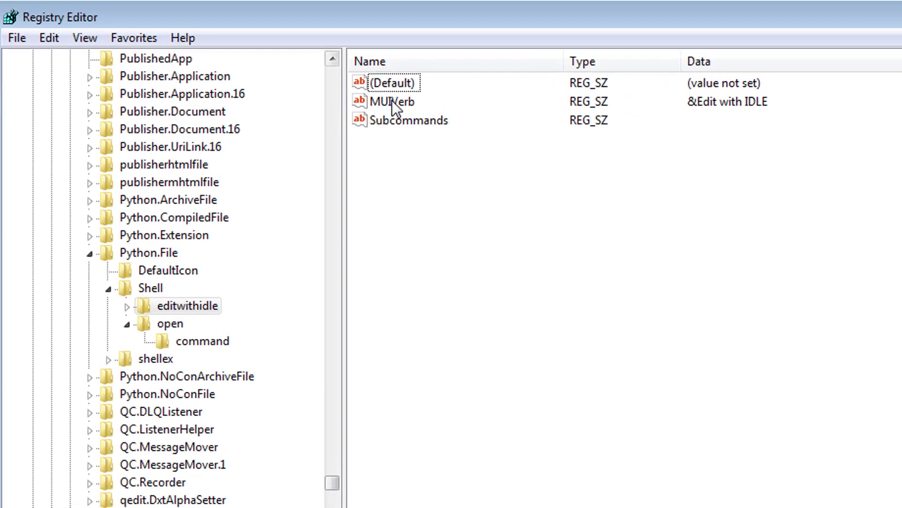
{"action": "left_click", "coordinate": [392, 100]}
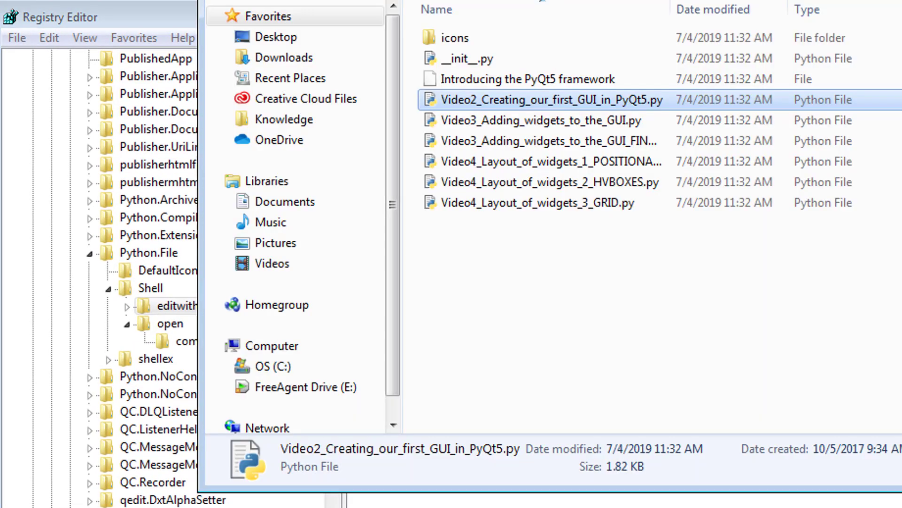
{"action": "right_click", "coordinate": [634, 115]}
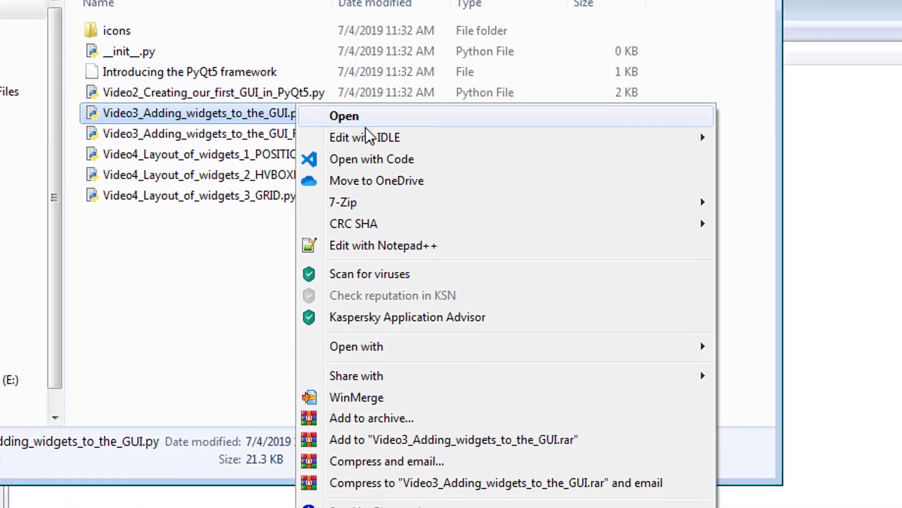
{"action": "mouse_move", "coordinate": [369, 138]}
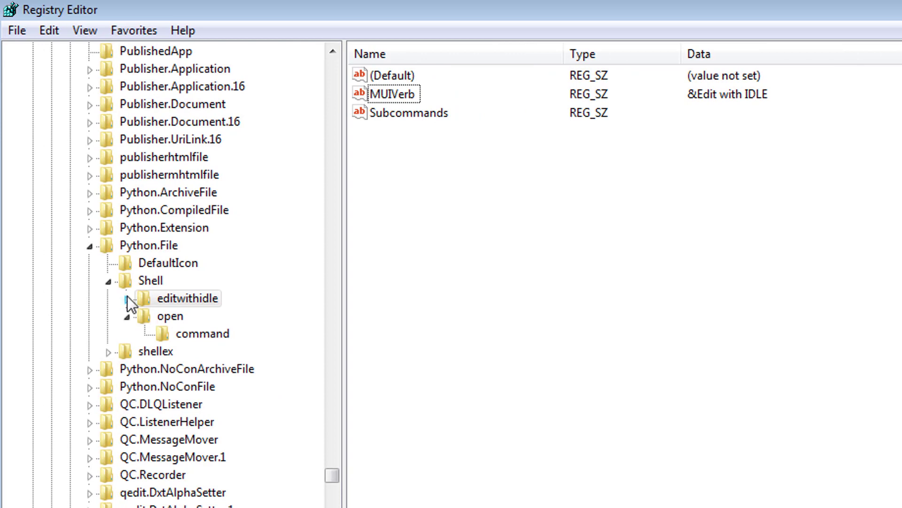
Expand editwithidle\shell\edit37 and inspect its MUIVerb 'Edit with IDLE 3.7 (64-bit)' unchanged.
{"action": "left_click", "coordinate": [127, 299]}
{"action": "left_click", "coordinate": [146, 316]}
{"action": "left_click", "coordinate": [188, 316]}
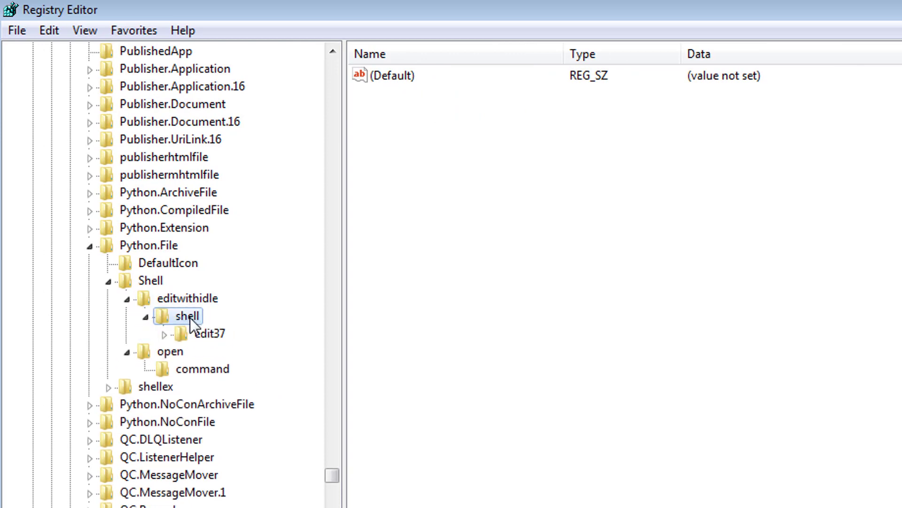
{"action": "left_click", "coordinate": [208, 333]}
{"action": "left_click", "coordinate": [483, 97]}
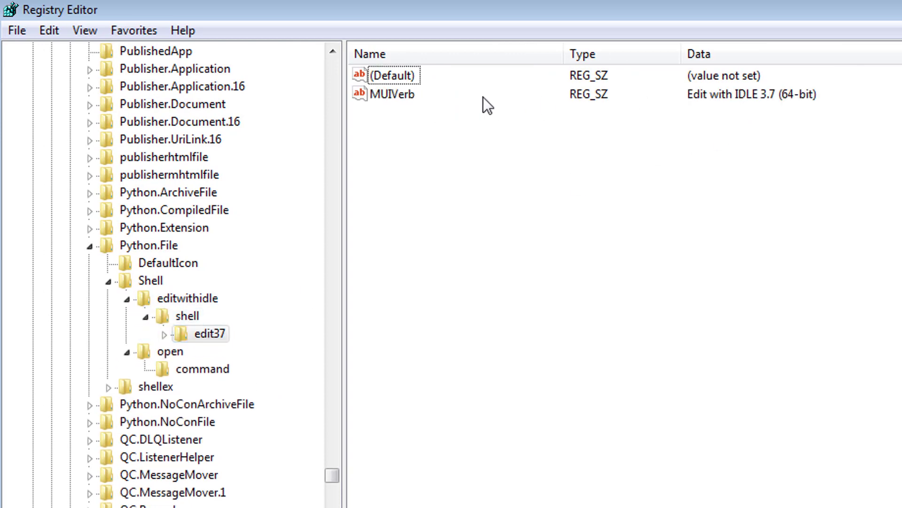
{"action": "left_click", "coordinate": [407, 101]}
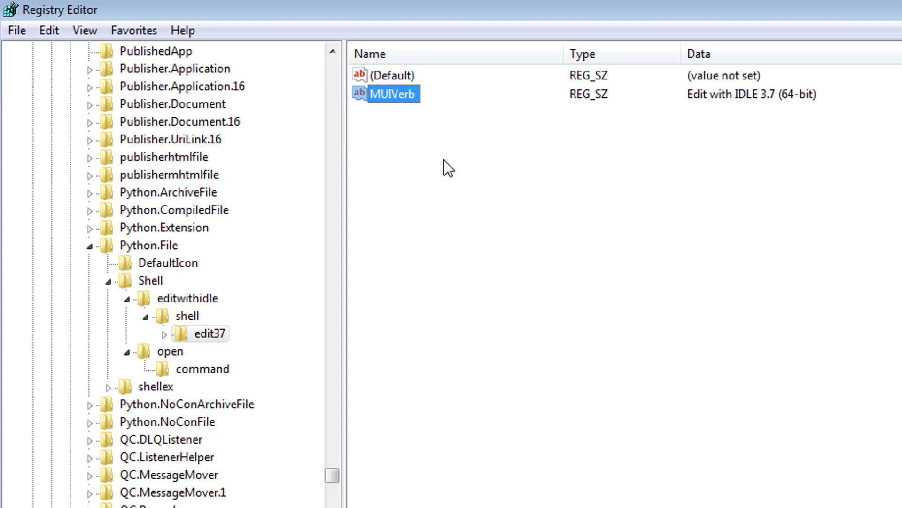
{"action": "double_click", "coordinate": [419, 96]}
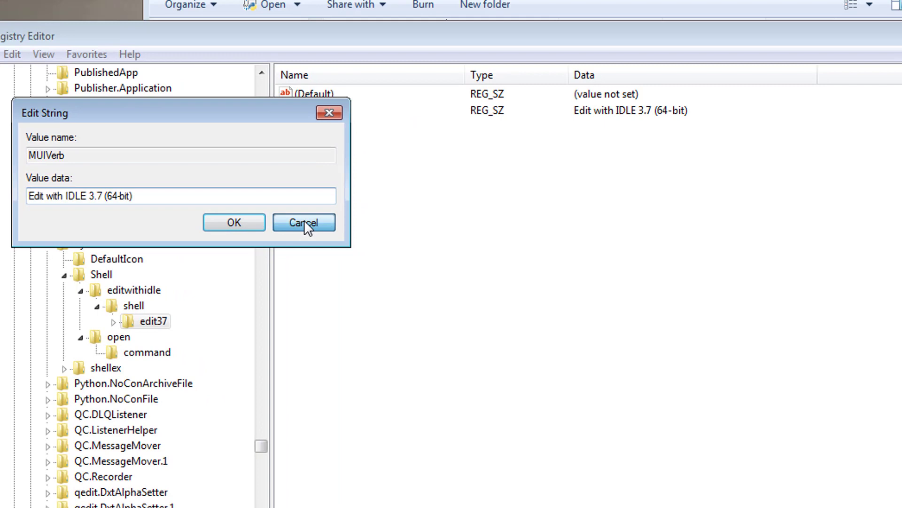
{"action": "left_click", "coordinate": [371, 222]}
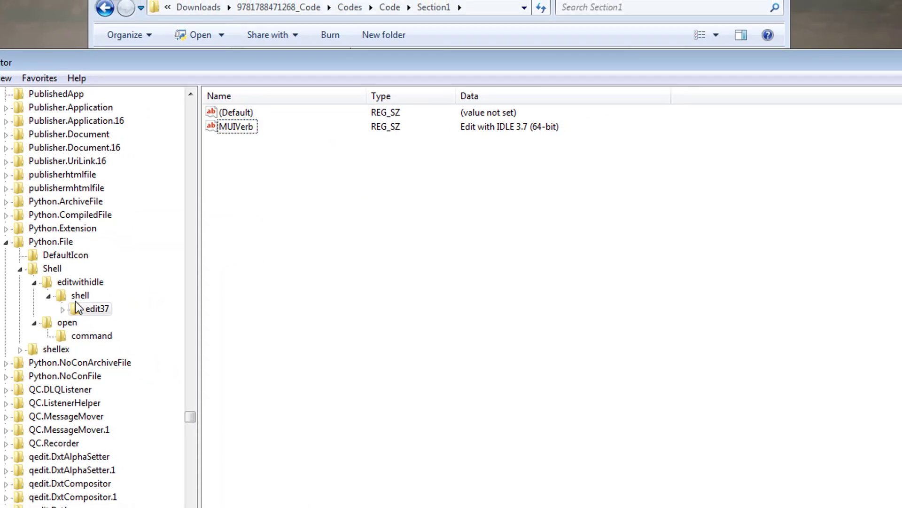
Reveal edit37's command key and compare the Python file's Explorer context-menu options.
{"action": "left_click", "coordinate": [64, 309]}
{"action": "left_click", "coordinate": [117, 324]}
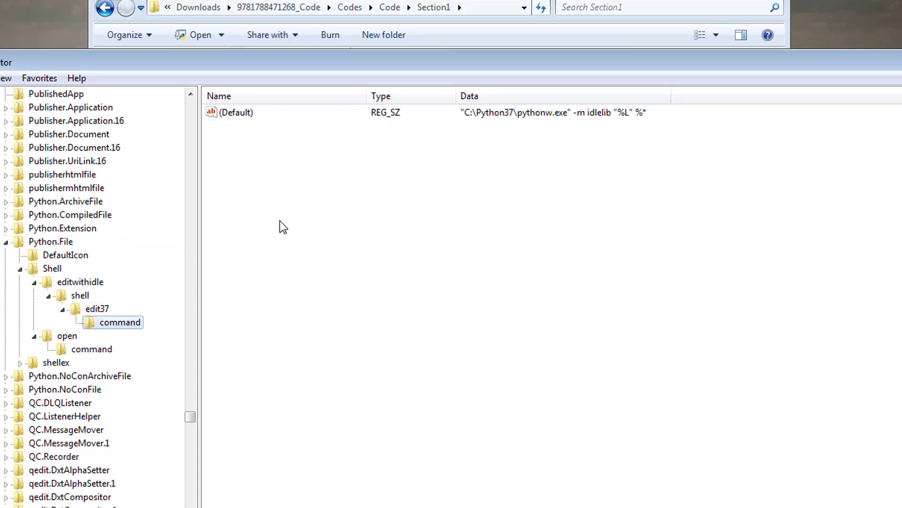
{"action": "left_click", "coordinate": [565, 17]}
{"action": "right_click", "coordinate": [383, 143]}
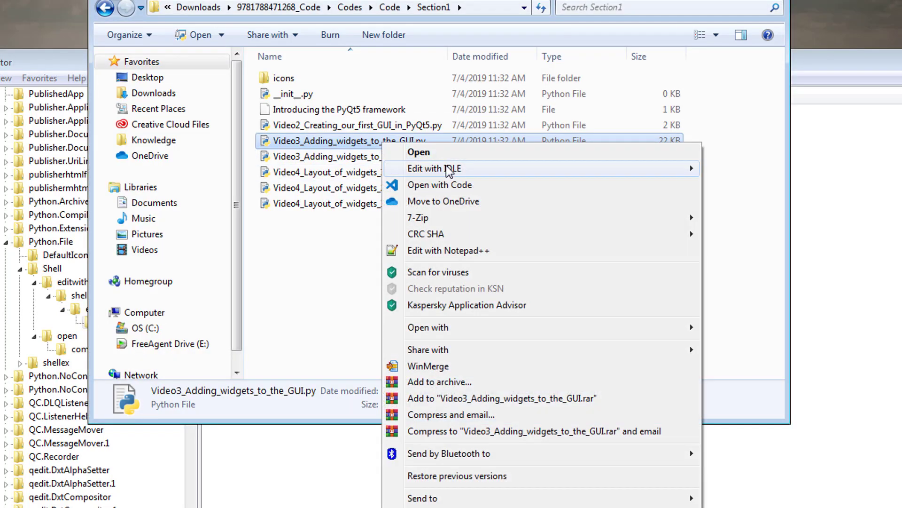
{"action": "mouse_move", "coordinate": [451, 169]}
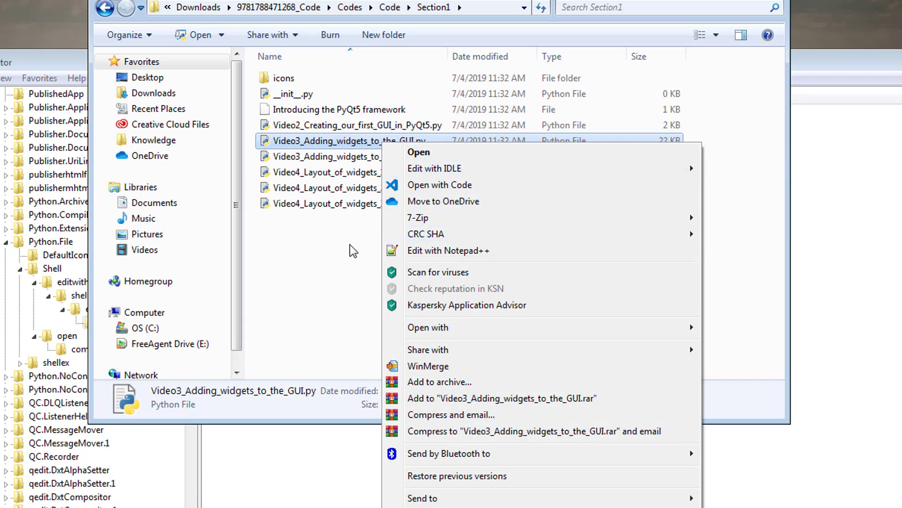
Show edit37\command's value "C:\Python37\pythonw.exe" -m idlelib "%L" %*.
{"action": "left_click", "coordinate": [81, 311]}
{"action": "left_click", "coordinate": [112, 322]}
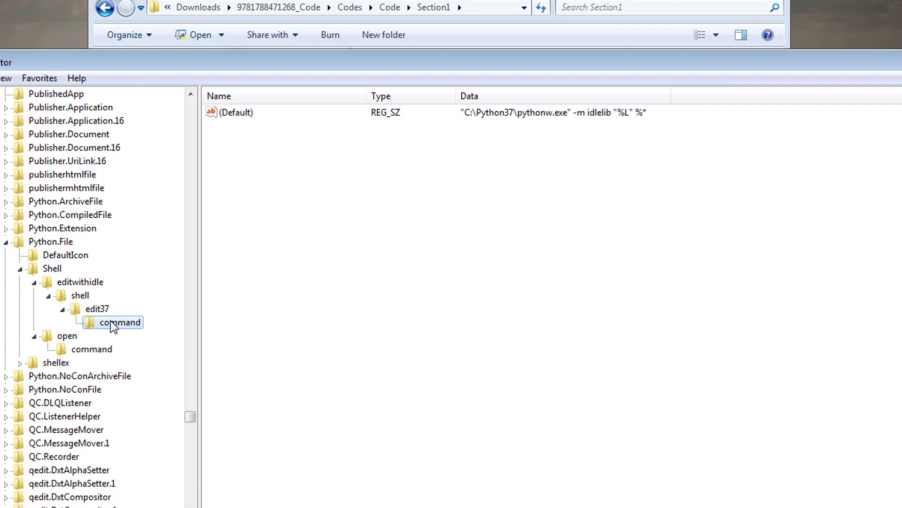
{"action": "left_click", "coordinate": [533, 117]}
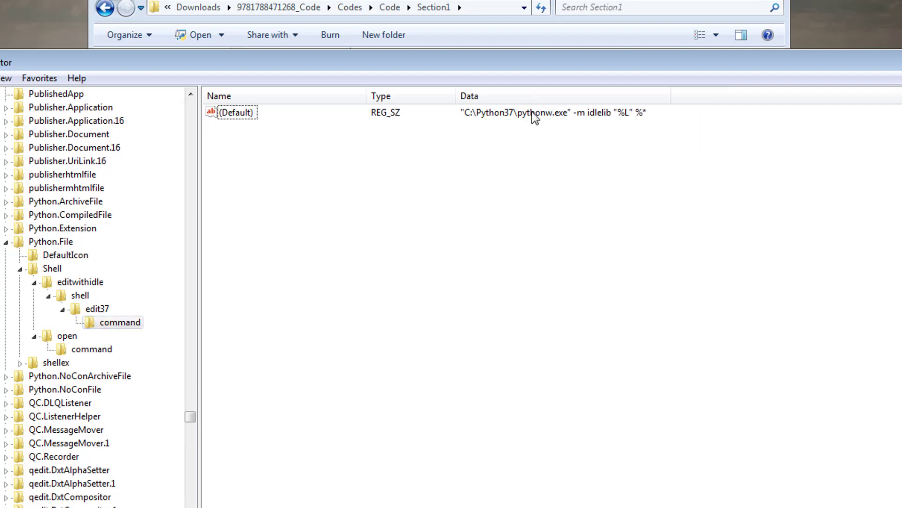
Copy the IDLE command from edit37\command into a new line of the Notepad notes.
{"action": "double_click", "coordinate": [262, 113]}
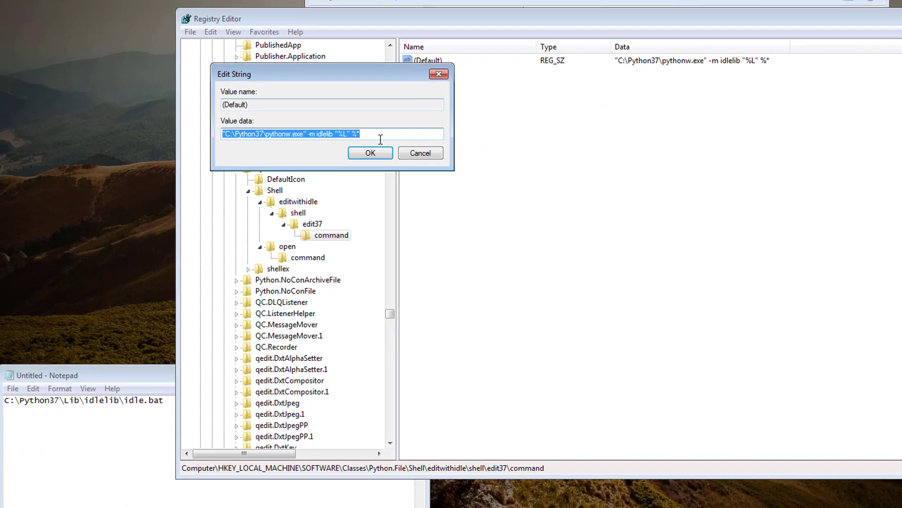
{"action": "left_click", "coordinate": [370, 131]}
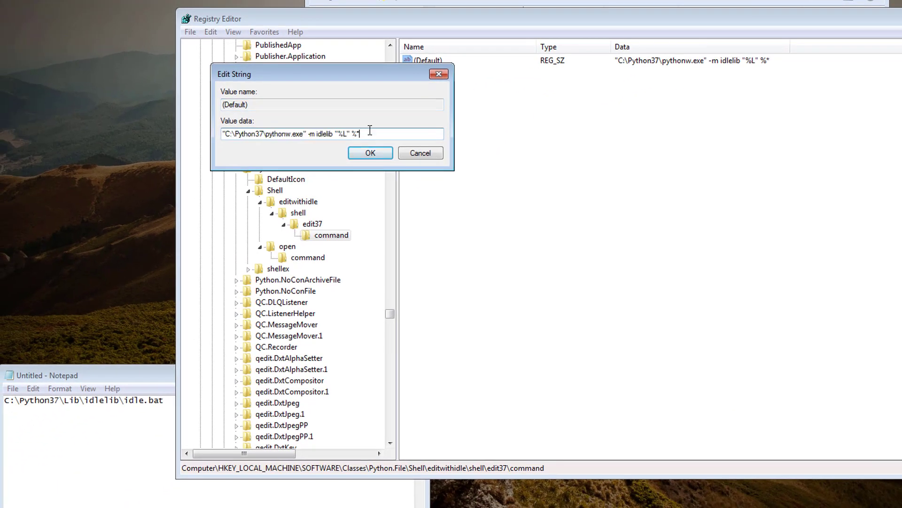
{"action": "key", "text": "ctrl+a"}
{"action": "key", "text": "ctrl+c"}
{"action": "left_click", "coordinate": [399, 155]}
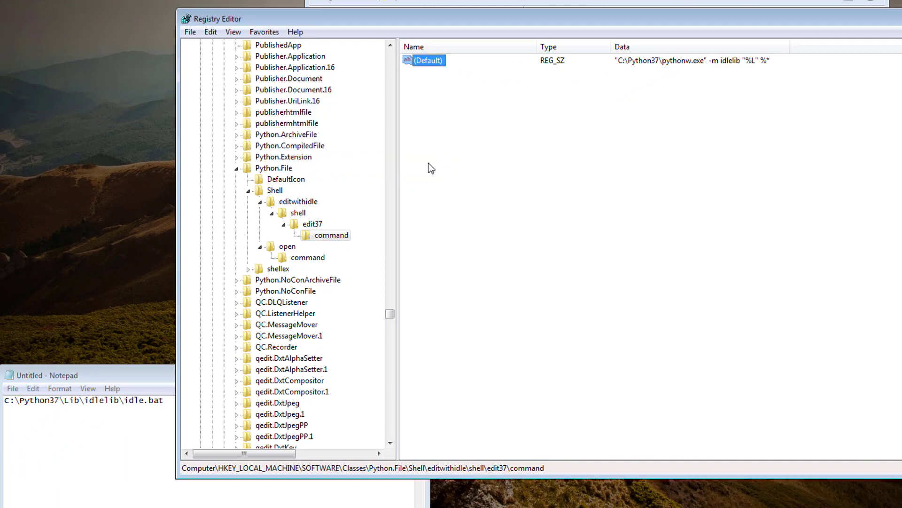
{"action": "left_click", "coordinate": [207, 379]}
{"action": "left_click", "coordinate": [200, 413]}
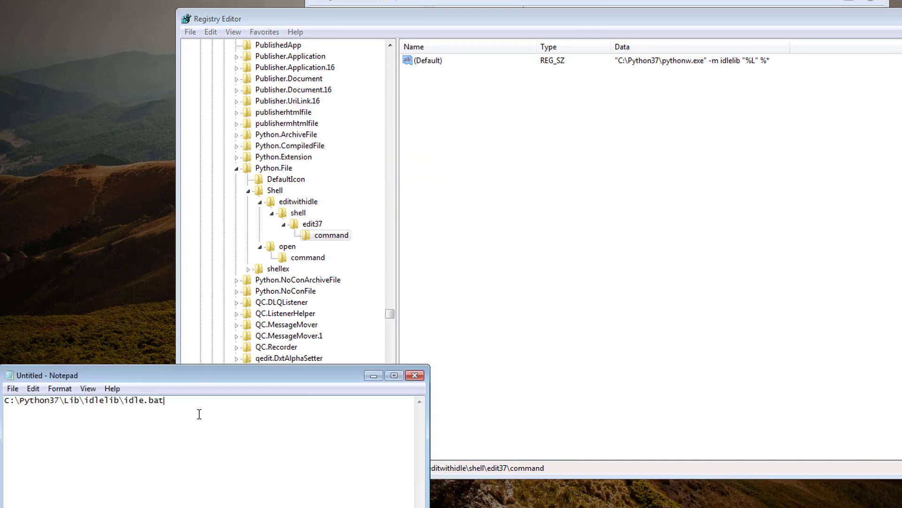
{"action": "key", "text": "Return"}
{"action": "key", "text": "ctrl+v"}
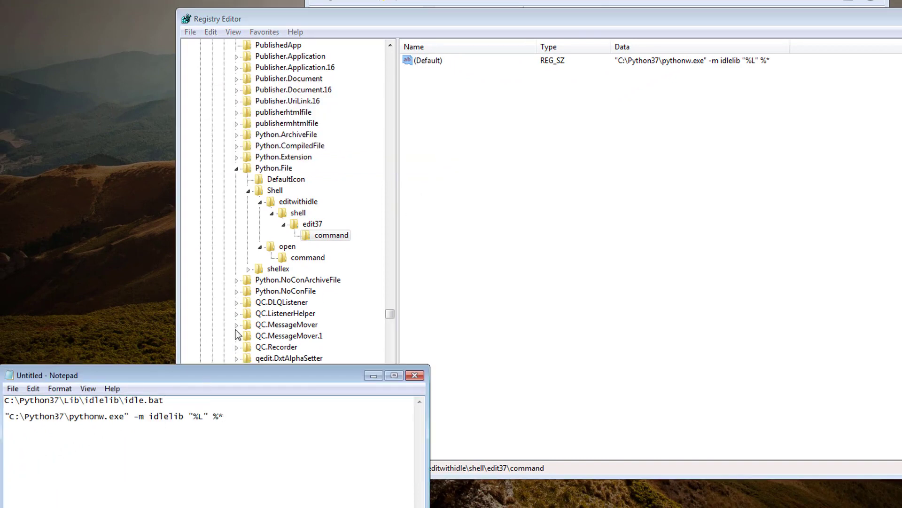
Select Shell\open\command, showing "C:\Windows\py.exe" "%L" %*.
{"action": "left_click", "coordinate": [481, 143]}
{"action": "left_click", "coordinate": [308, 258]}
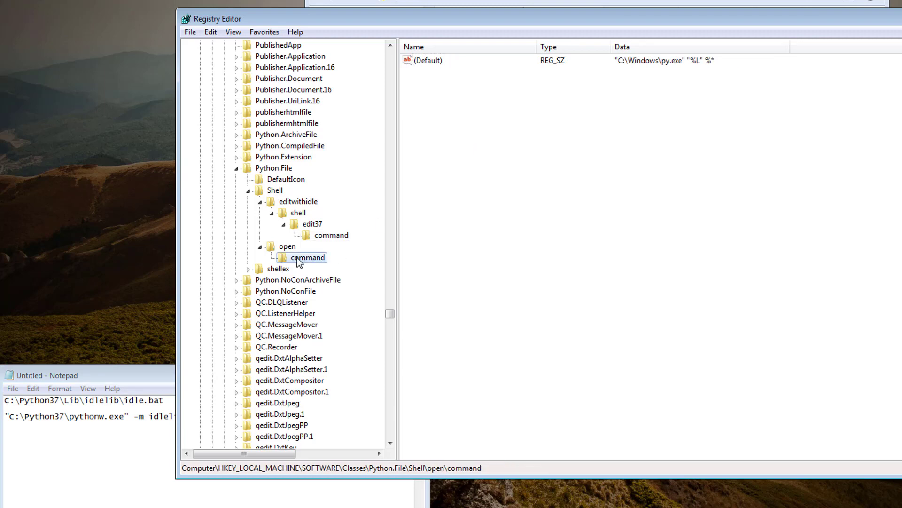
{"action": "left_click", "coordinate": [647, 61]}
Save the old py.exe open command in Notepad and select the IDLE command line.
{"action": "double_click", "coordinate": [429, 60]}
{"action": "key", "text": "ctrl+c"}
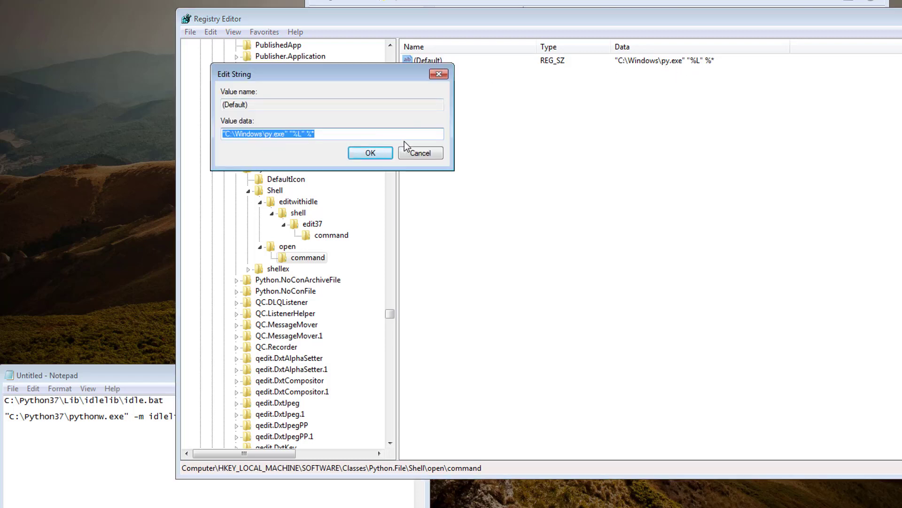
{"action": "left_click", "coordinate": [420, 153]}
{"action": "left_click", "coordinate": [152, 435]}
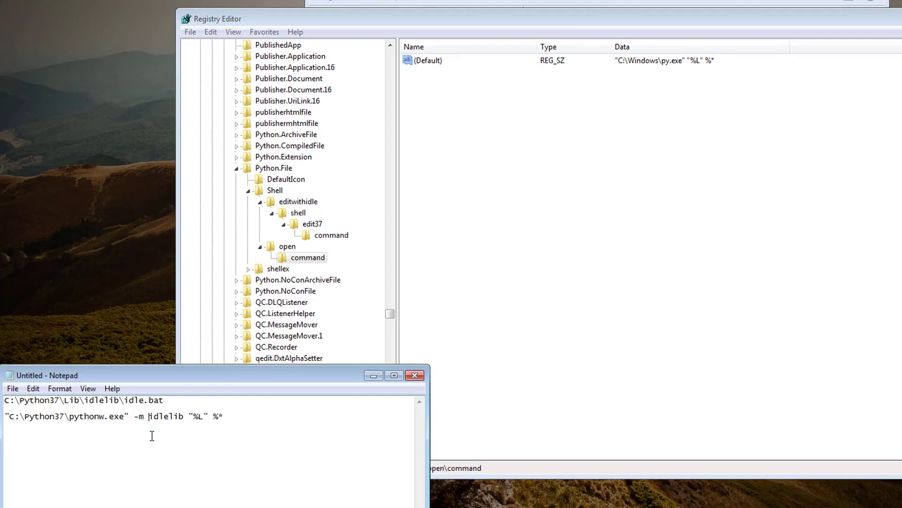
{"action": "left_click", "coordinate": [246, 415]}
{"action": "key", "text": "ctrl+v"}
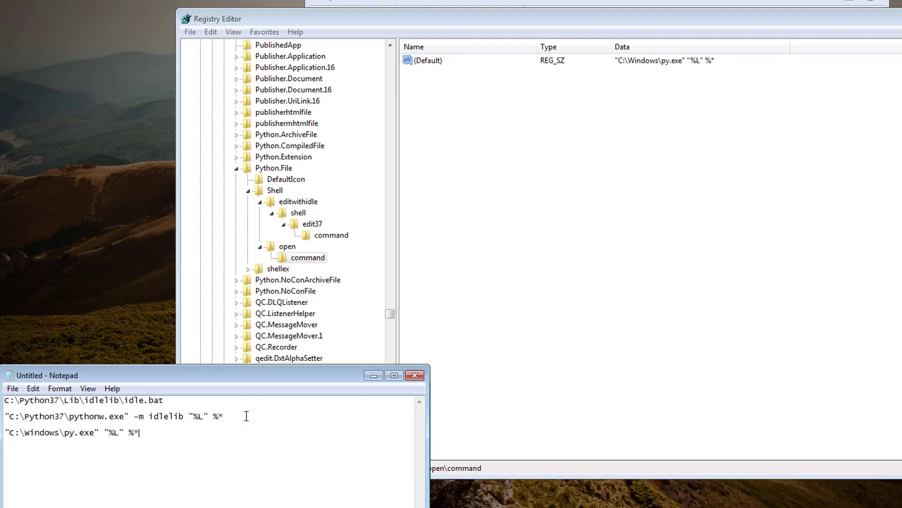
{"action": "left_click_drag", "start_coordinate": [239, 415], "coordinate": [7, 418]}
{"action": "key", "text": "ctrl+c"}
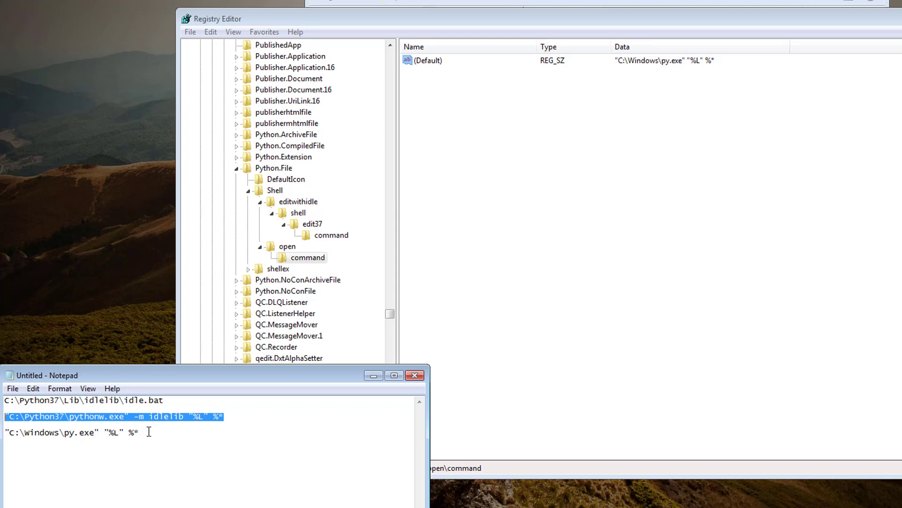
Replace open\command's (Default) with the IDLE command and confirm with OK.
{"action": "left_click", "coordinate": [465, 140]}
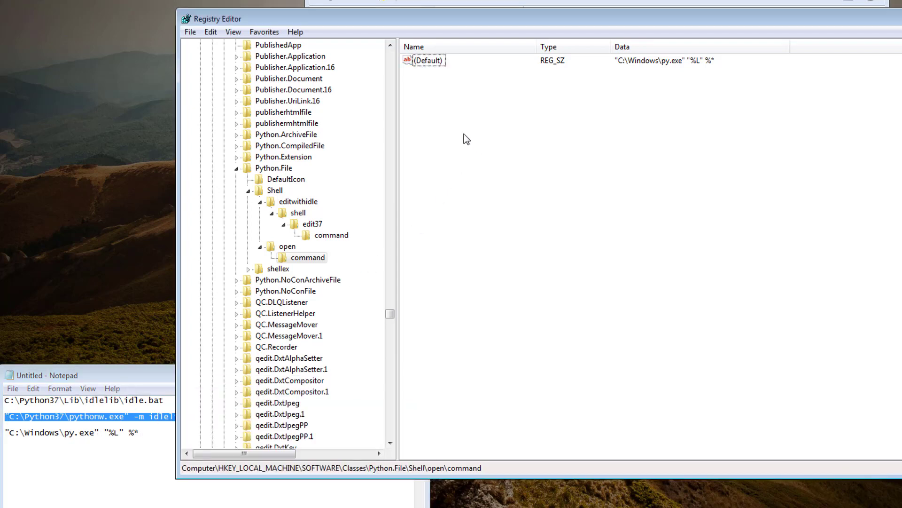
{"action": "left_click", "coordinate": [322, 257]}
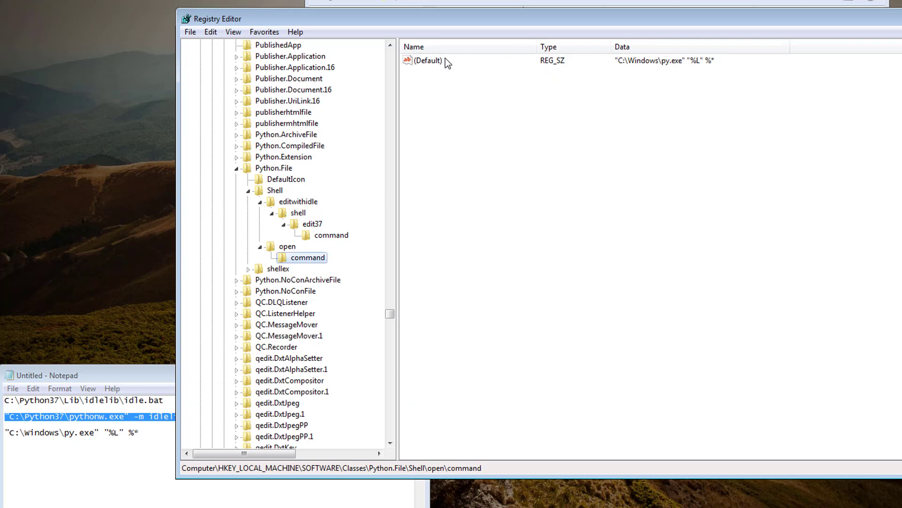
{"action": "double_click", "coordinate": [428, 61]}
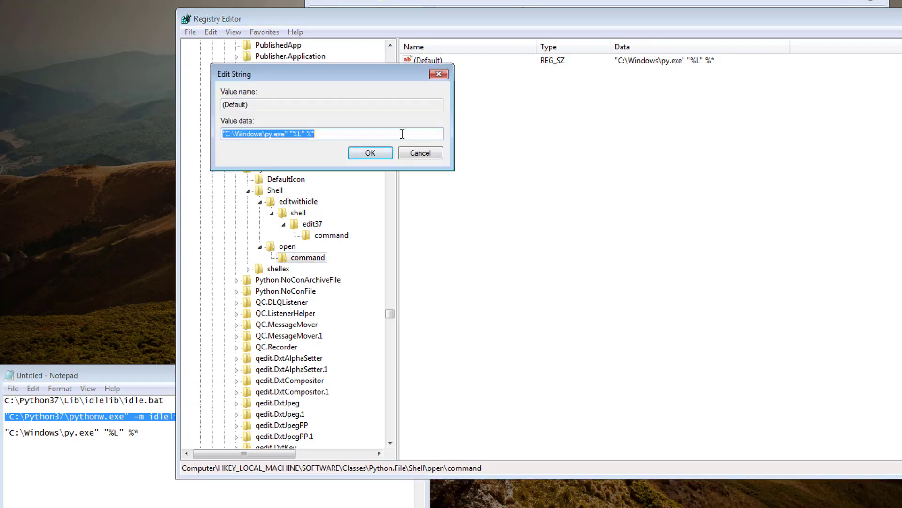
{"action": "key", "text": "ctrl+v"}
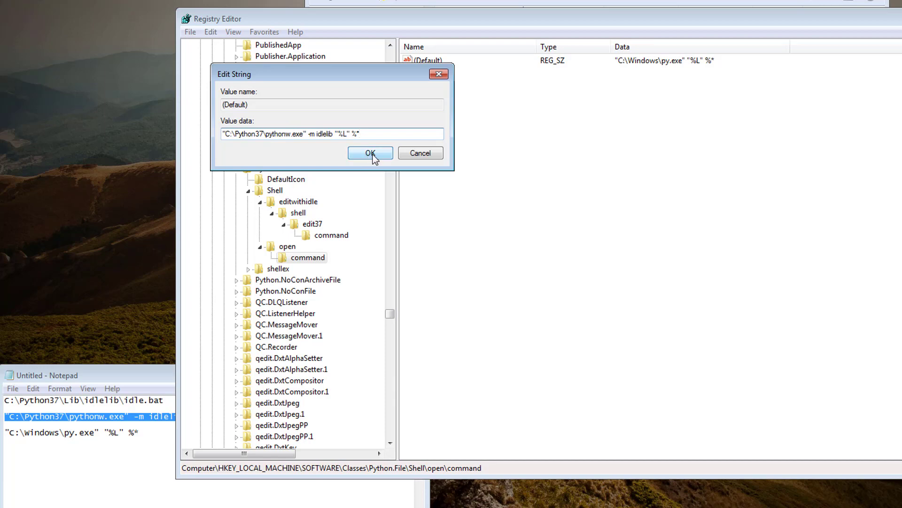
{"action": "left_click", "coordinate": [370, 154]}
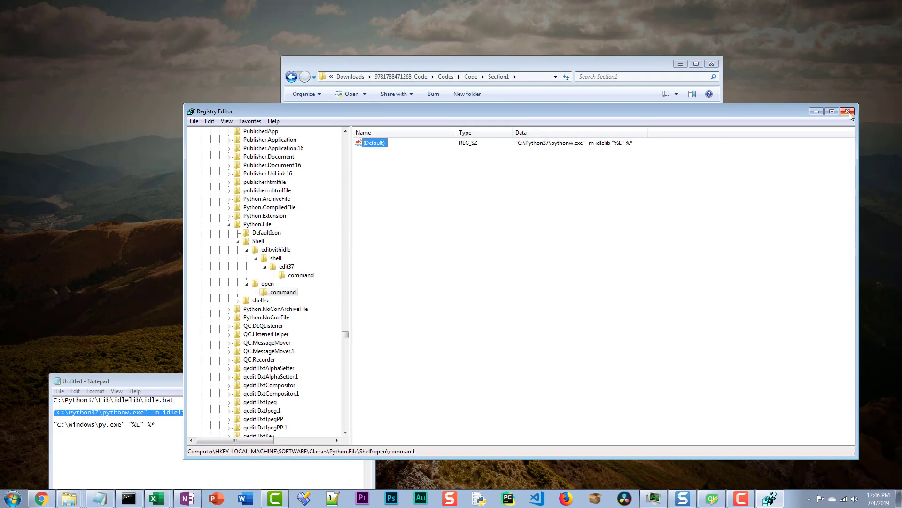
Close Registry Editor and double-click Video3_Adding_widgets_to_the_GUI.py, which opens in IDLE.
{"action": "left_click", "coordinate": [850, 112]}
{"action": "left_click", "coordinate": [415, 283]}
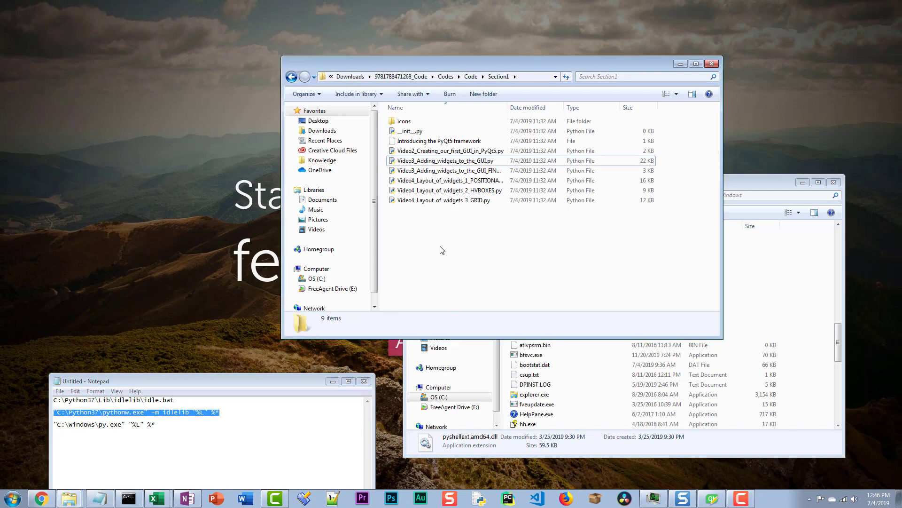
{"action": "double_click", "coordinate": [460, 162]}
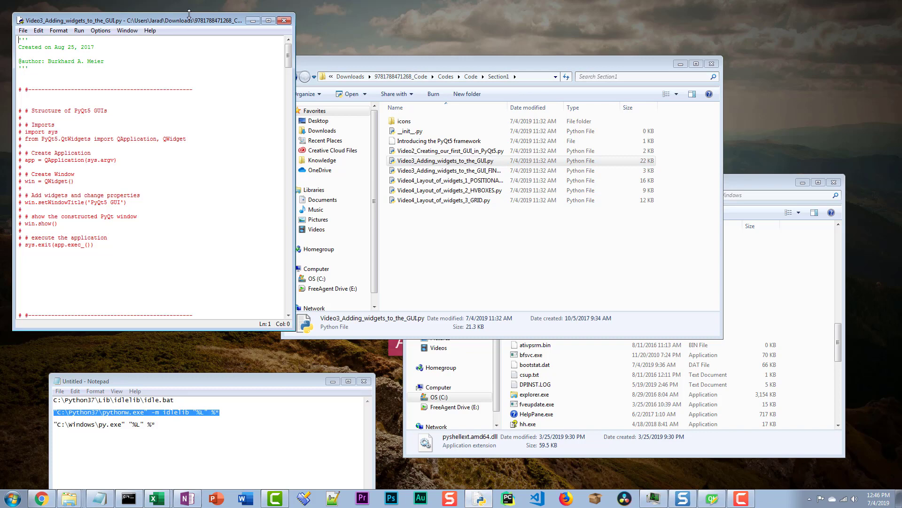
{"action": "left_click_drag", "start_coordinate": [204, 21], "coordinate": [630, 70]}
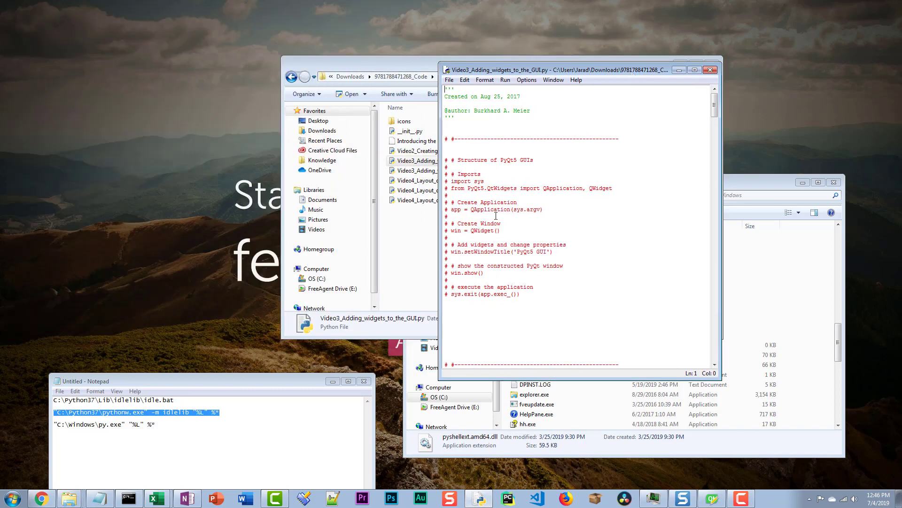